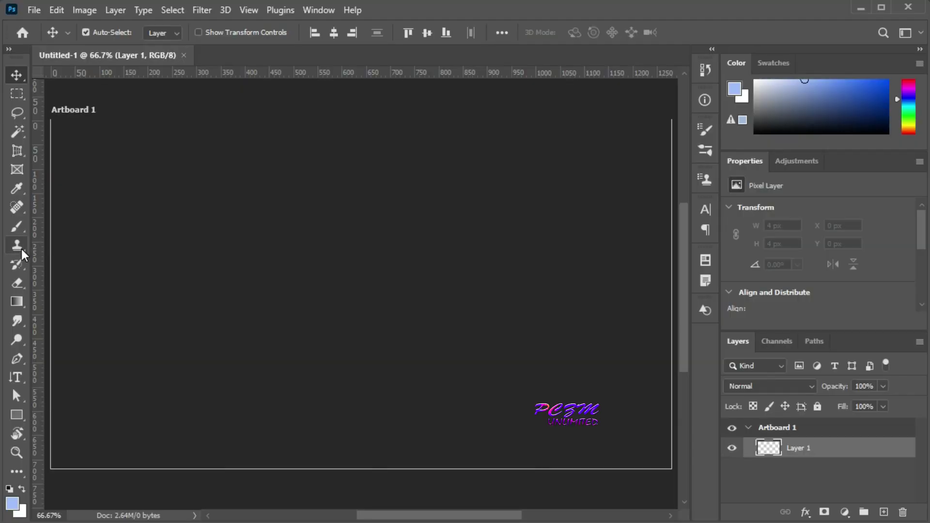
Step: Switch to the Pattern Stamp Tool with a 32 px brush at 0% hardness
click(18, 248)
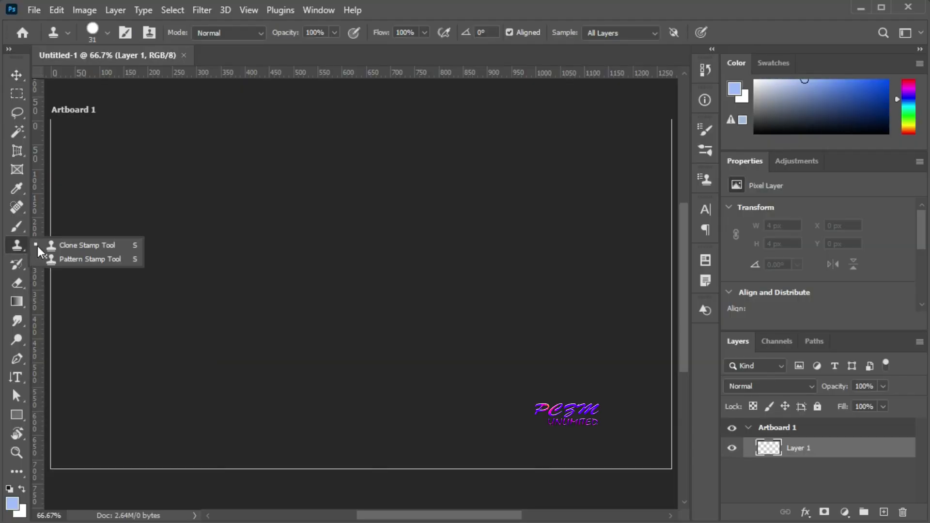
click(78, 260)
click(105, 32)
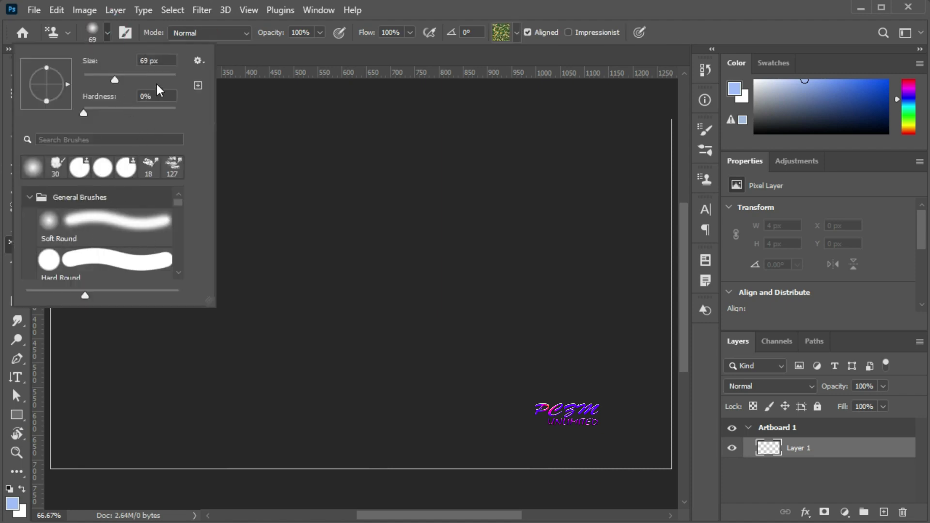
click(115, 79)
key(Return)
Step: Choose the golden autumn trees pattern from the Trees pattern set
click(516, 32)
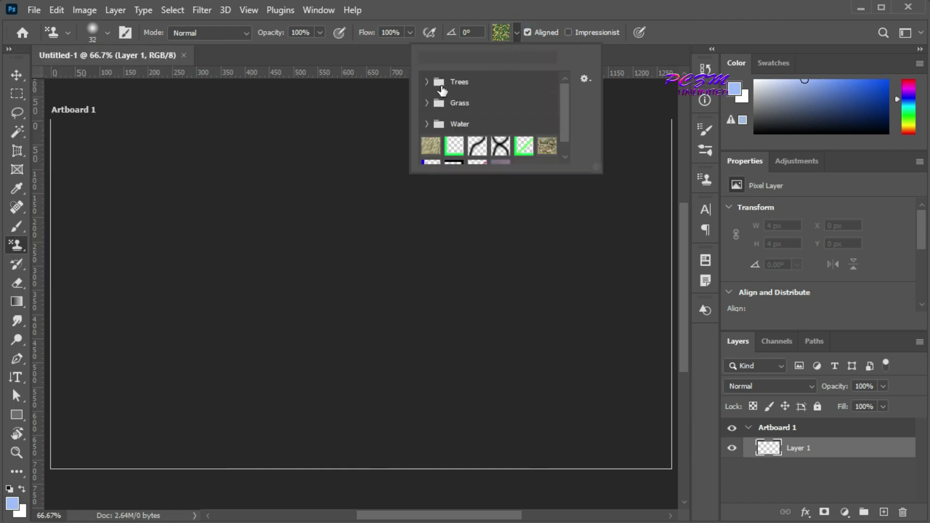
click(427, 82)
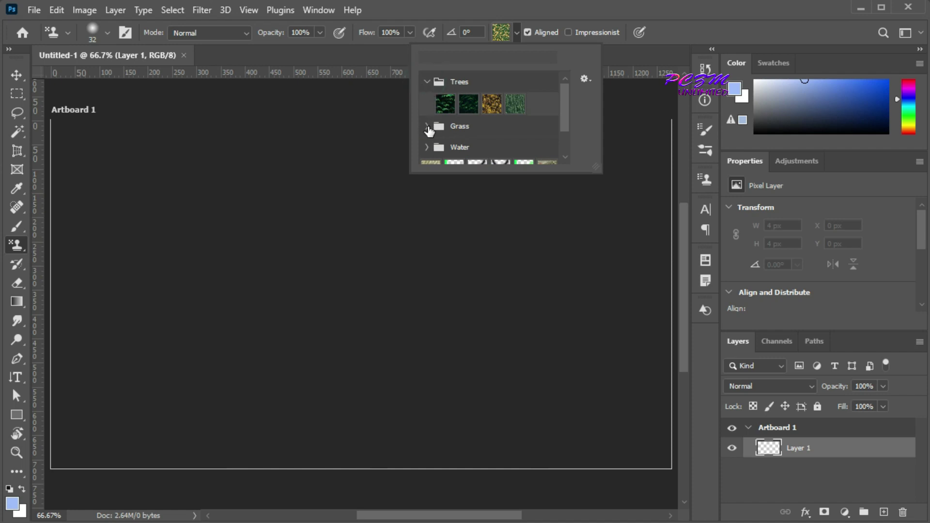
click(489, 109)
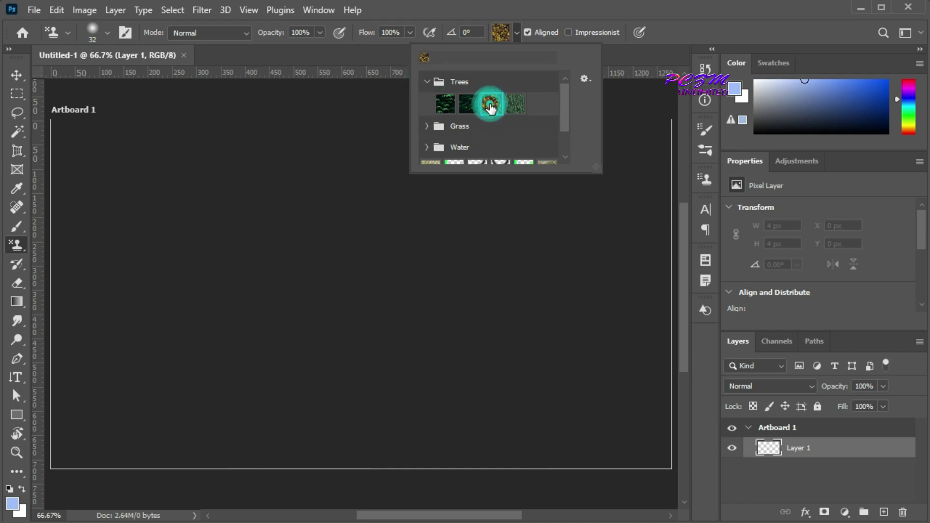
Step: Paint a golden tree patch on the left, then a bright green grass patch in the middle
click(368, 63)
mouse_move(137, 270)
mouse_down()
mouse_move(164, 245)
mouse_move(215, 224)
mouse_move(232, 230)
mouse_move(225, 271)
mouse_move(140, 243)
mouse_move(174, 213)
mouse_move(227, 291)
mouse_up()
click(515, 33)
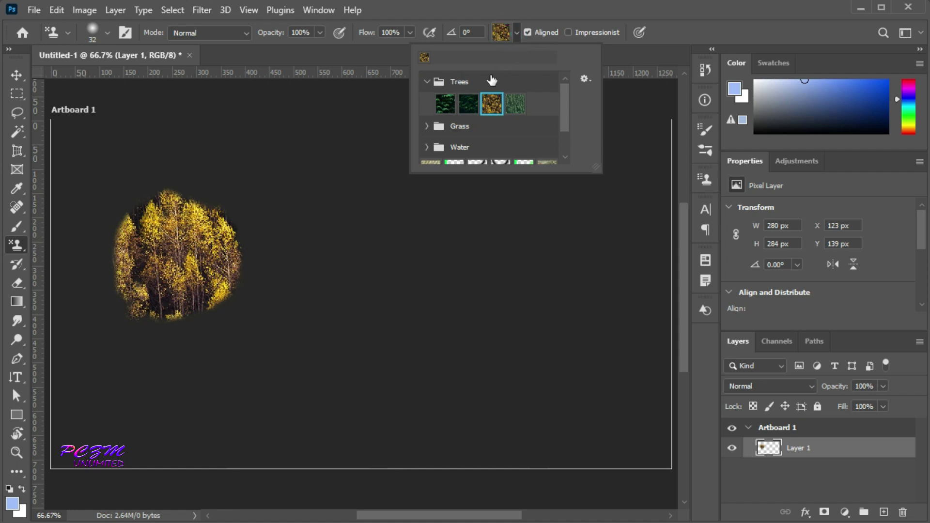
click(427, 127)
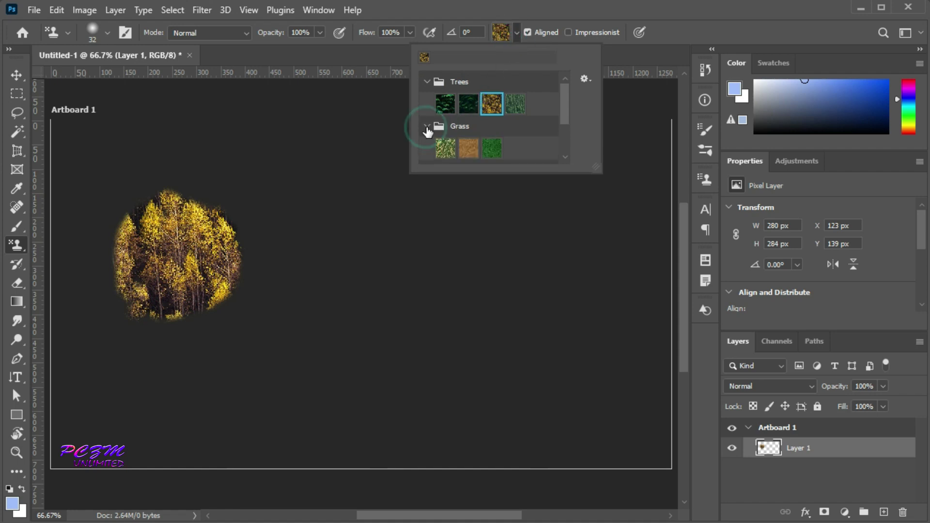
click(490, 149)
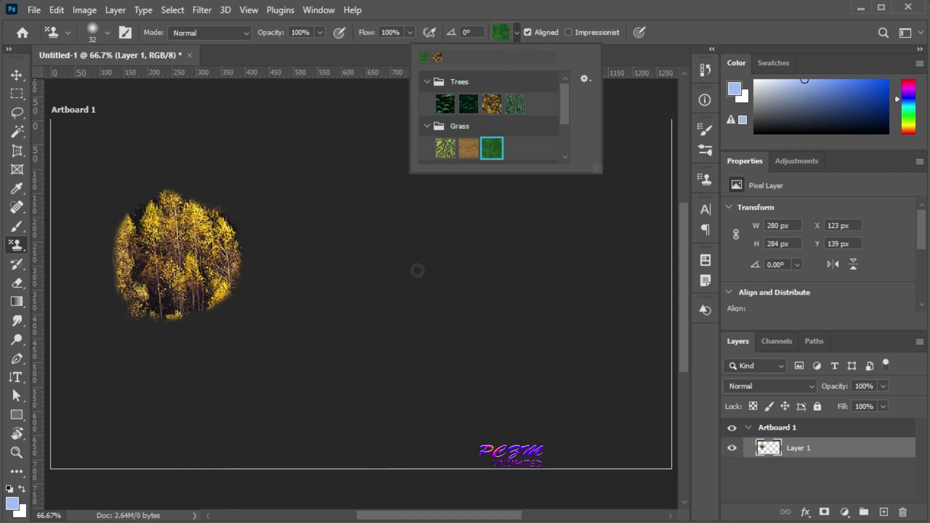
click(386, 270)
mouse_move(386, 270)
mouse_down()
mouse_move(412, 218)
mouse_move(458, 206)
mouse_up()
drag(458, 271, 486, 243)
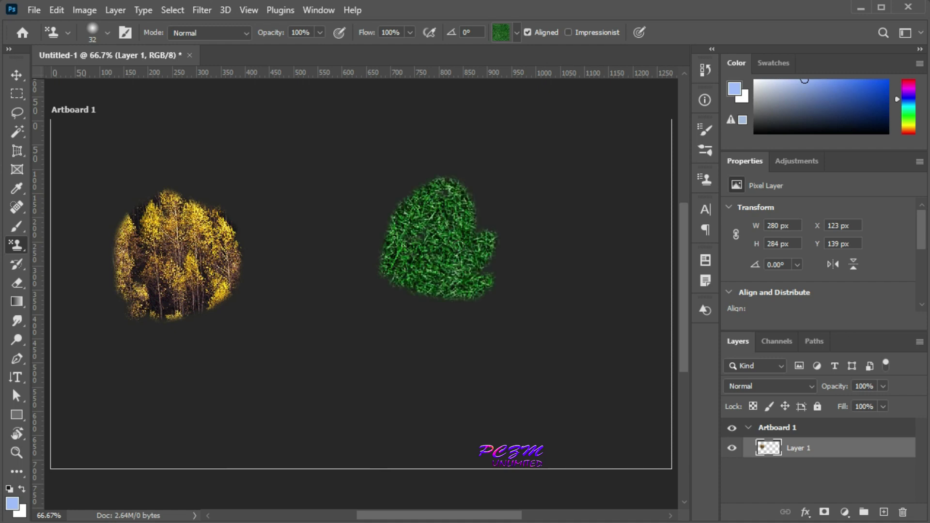
Step: Load the third Water pattern and paint a water stroke below the trees
click(516, 33)
scroll(489, 121, down, 2)
click(426, 137)
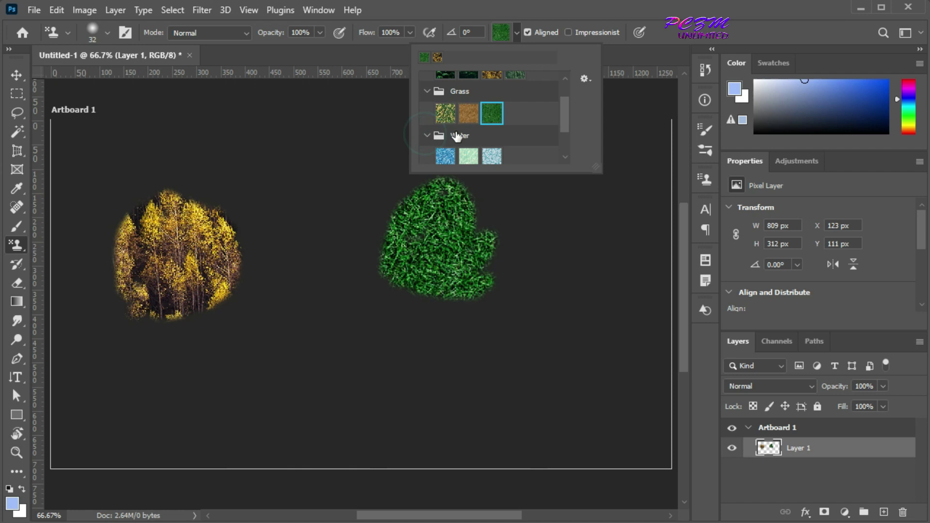
scroll(434, 138, down, 1)
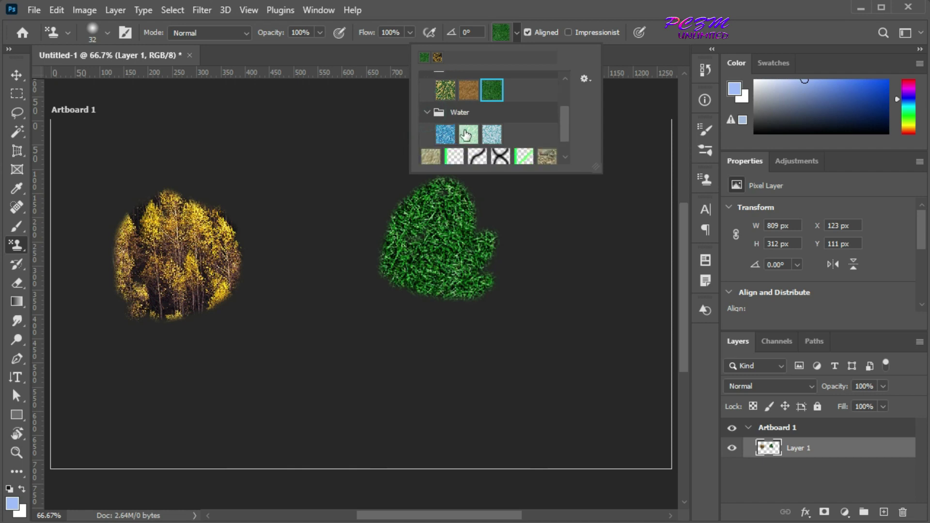
click(493, 135)
mouse_move(305, 299)
mouse_down()
mouse_move(358, 315)
mouse_move(322, 337)
mouse_up()
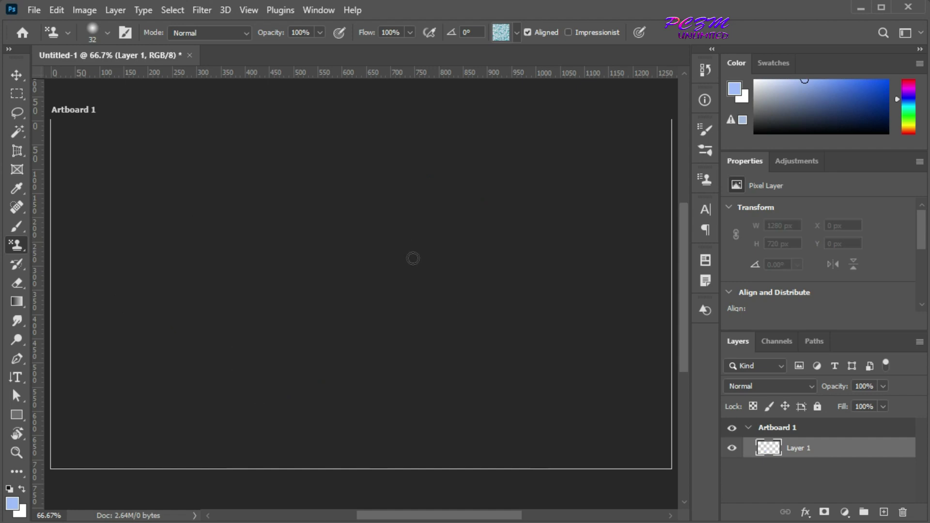
Step: Use Edit > Fill with Contents: Pattern to cover Layer 1 with the dark green Trees leaf pattern
click(57, 10)
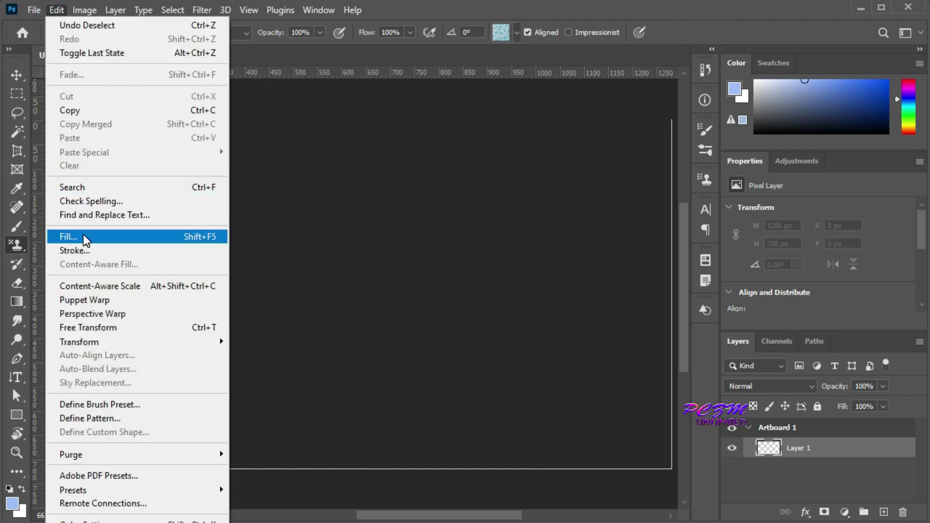
click(68, 237)
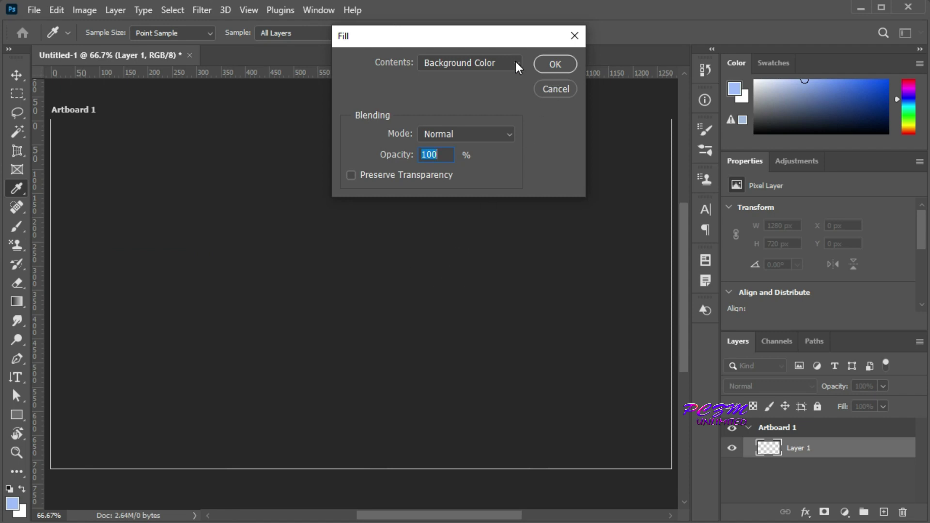
click(515, 63)
click(452, 138)
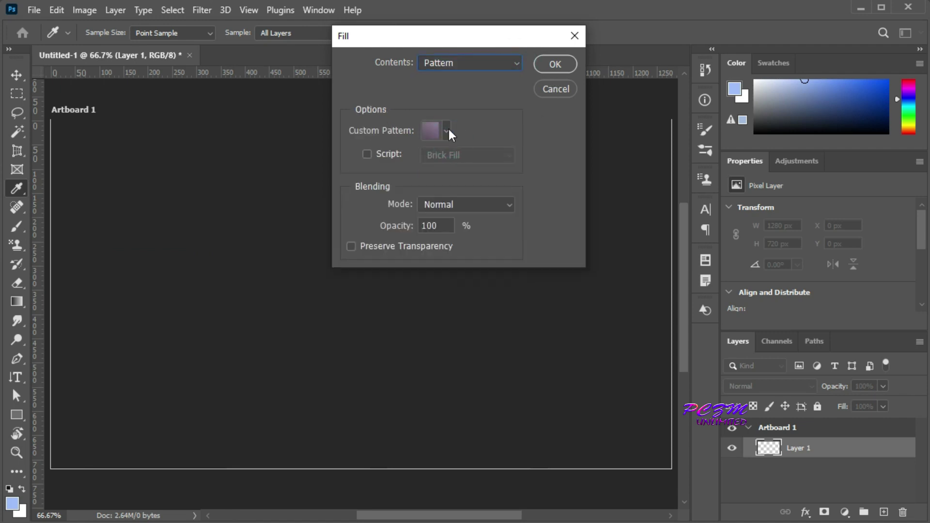
click(446, 131)
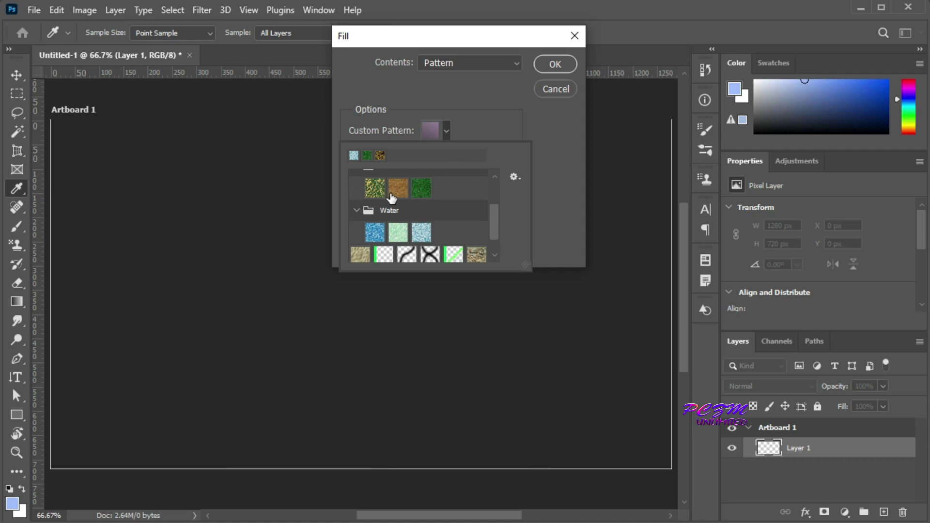
scroll(390, 199, up, 2)
click(374, 202)
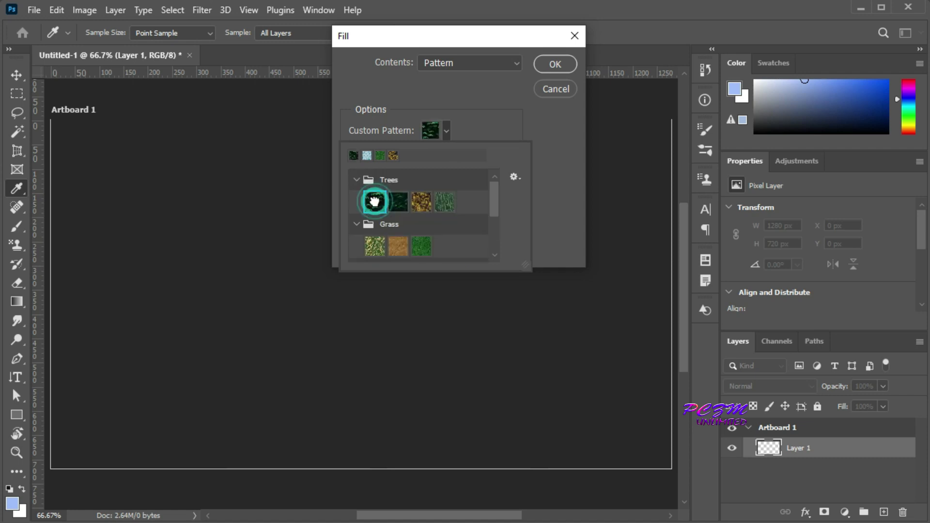
click(543, 61)
key(shift+s)
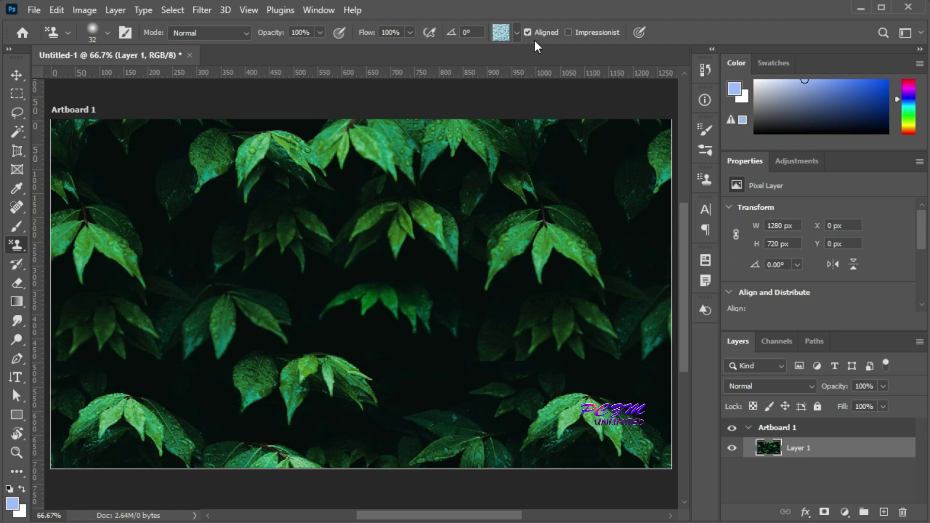
Step: Look through the pattern picker's management options, then dismiss them
click(516, 33)
click(585, 78)
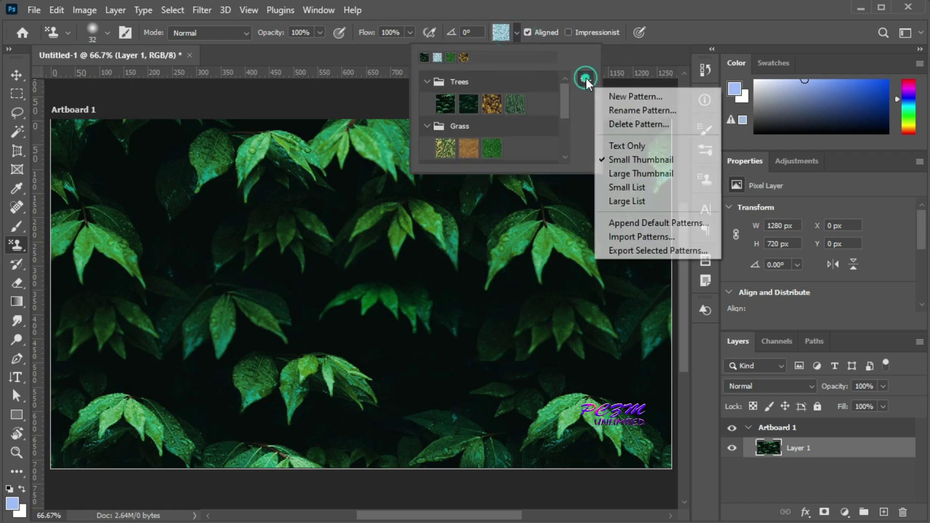
click(632, 248)
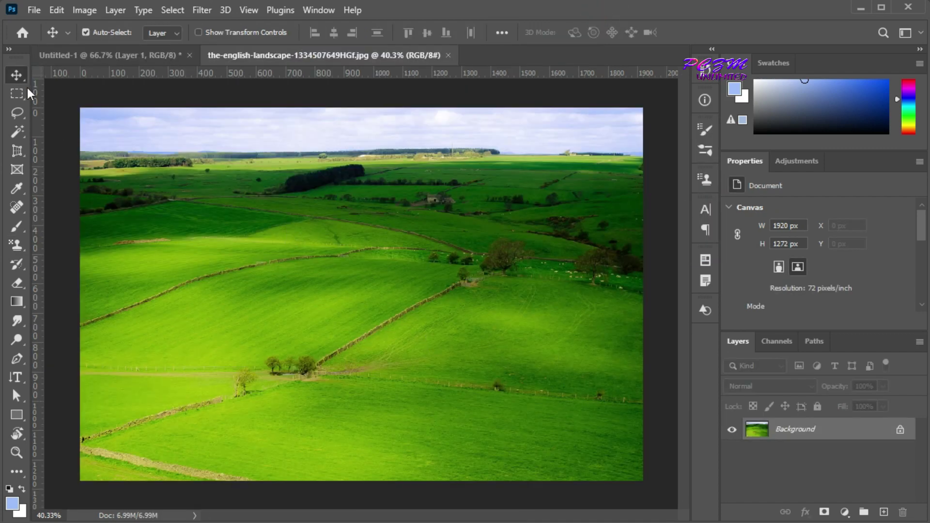
Step: Marquee-select a rectangle of the landscape's green field and define it as pattern 'Grass'
click(17, 94)
drag(232, 296, 321, 346)
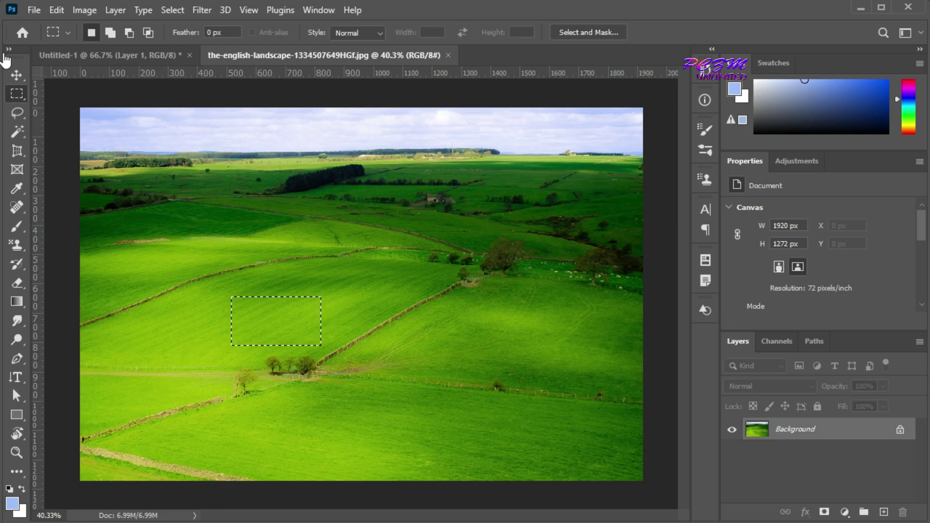
click(57, 10)
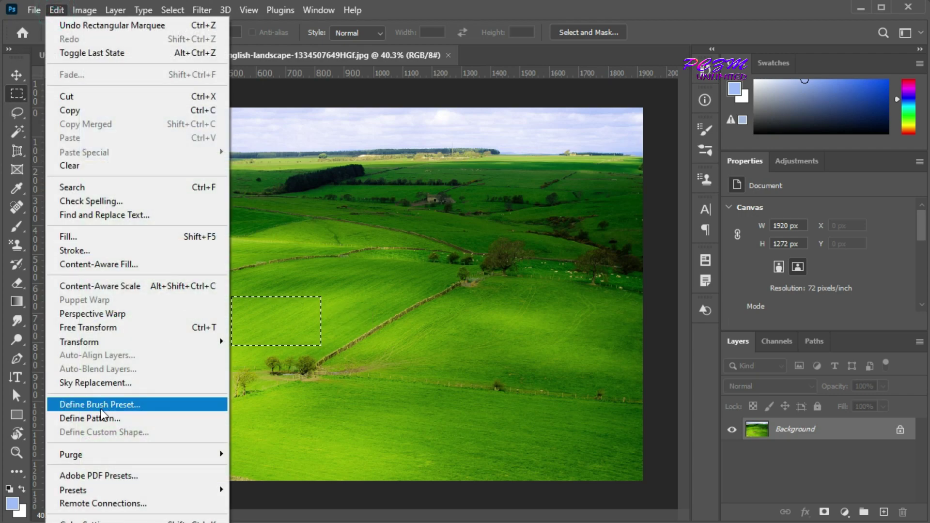
click(104, 418)
drag(430, 117, 376, 120)
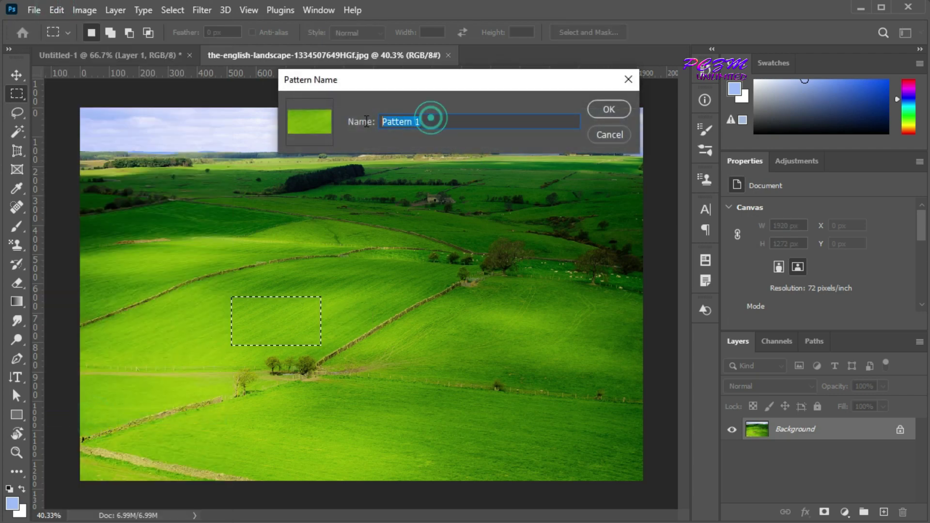
text(Grass)
click(610, 108)
Step: Create a new 1280 × 720 document
click(36, 11)
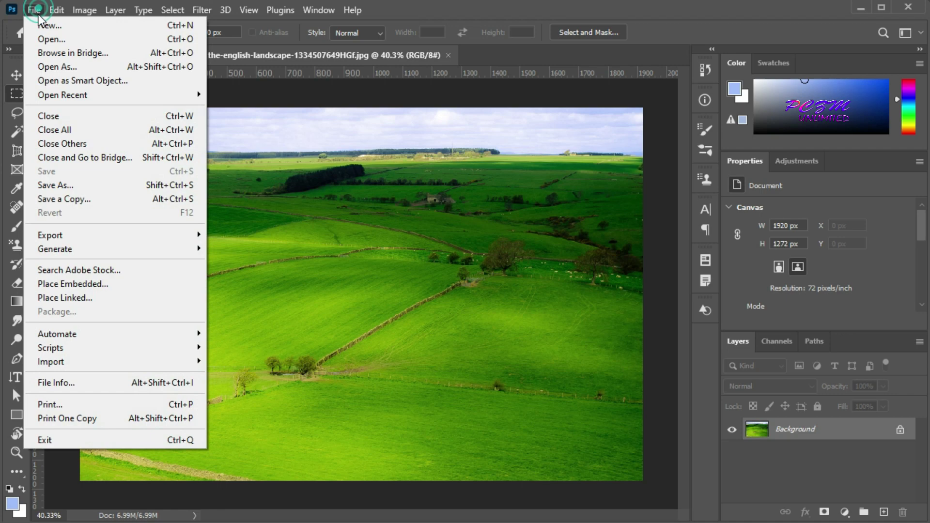
click(50, 26)
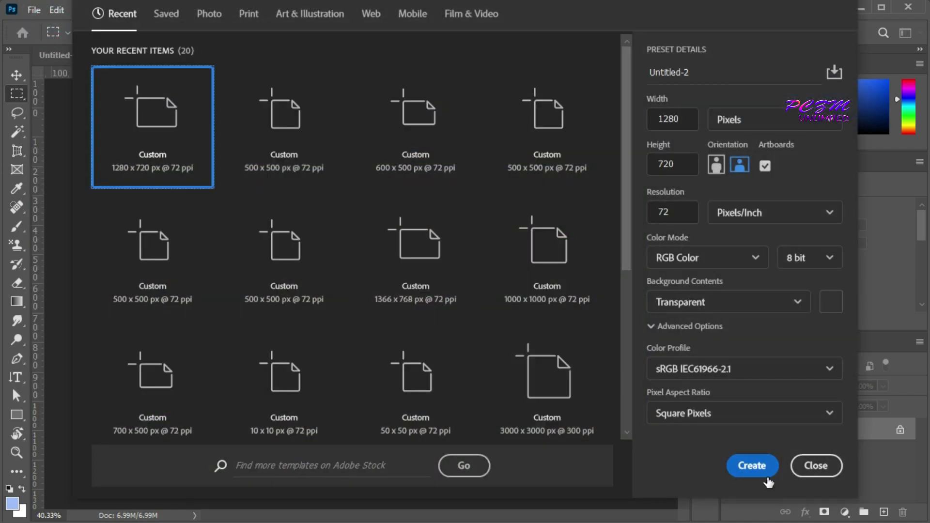
click(752, 466)
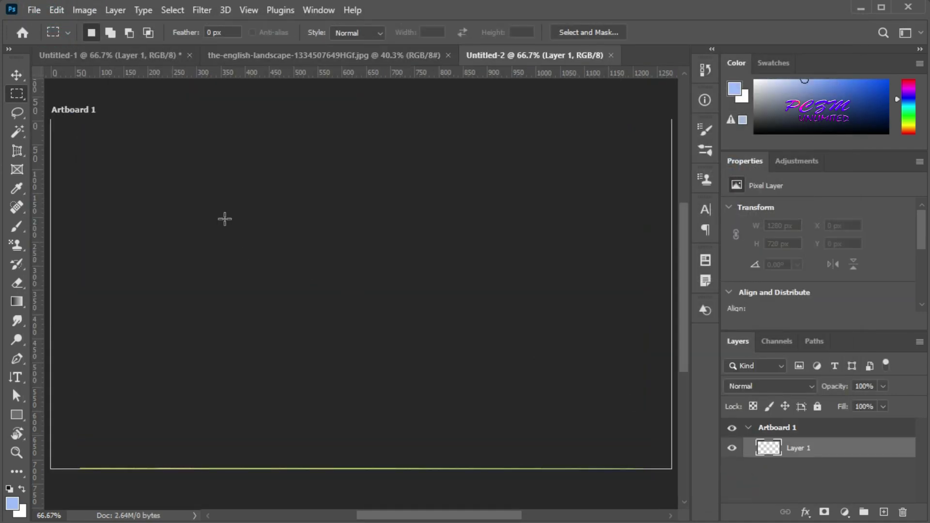
Step: Fill the new artboard with the green Grass pattern via Edit > Fill
click(59, 10)
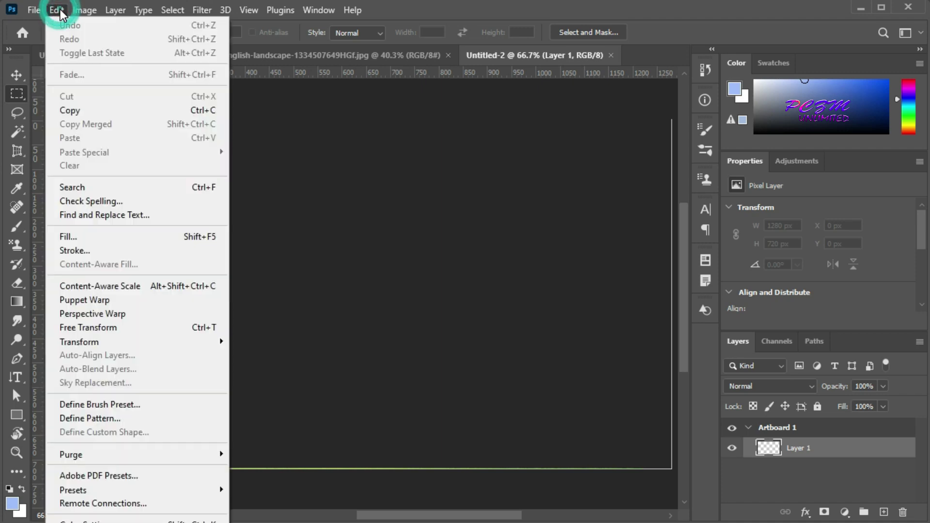
click(114, 242)
click(499, 62)
click(436, 138)
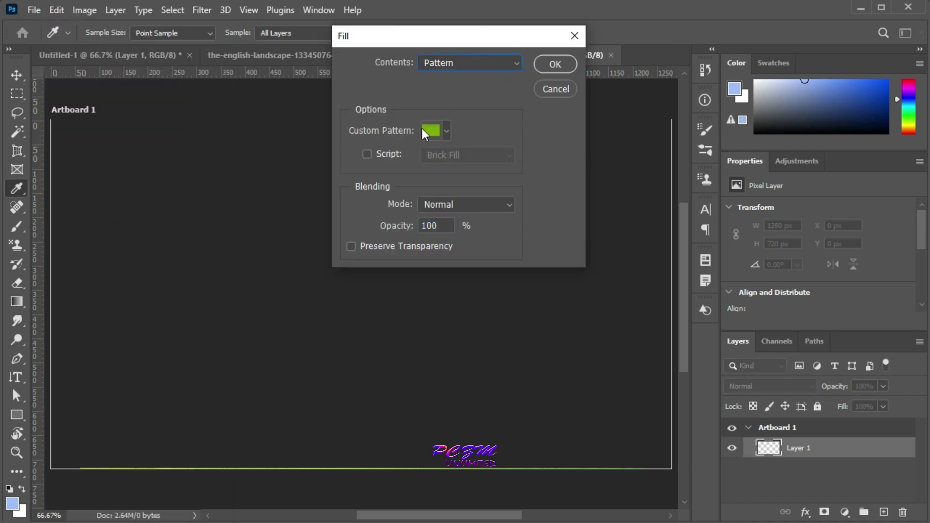
click(446, 129)
click(362, 251)
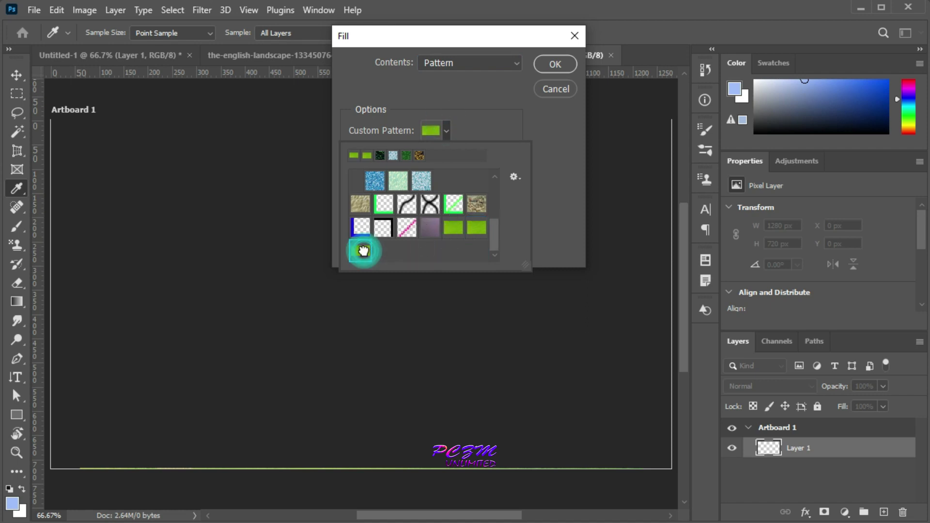
click(555, 64)
key(m)
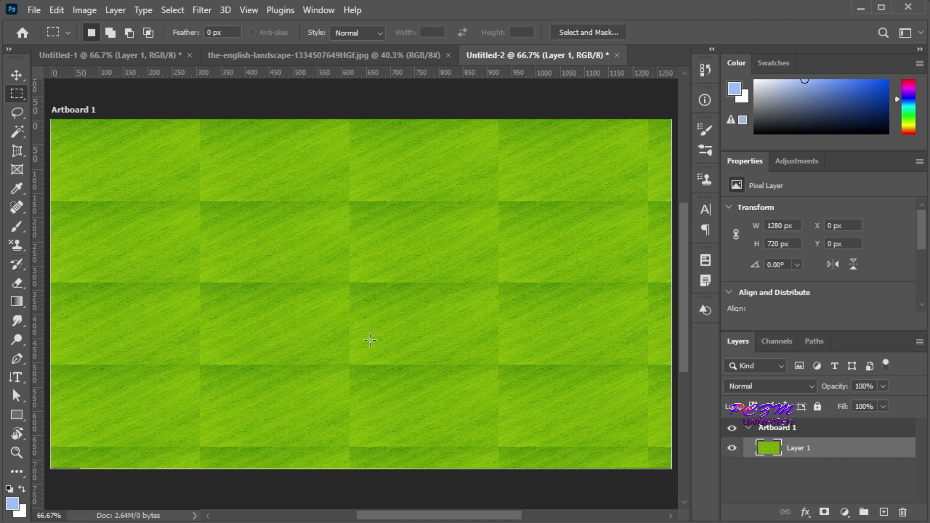
Step: Create Untitled-3 at width 10 and height 10 px with a transparent background
click(34, 10)
click(39, 25)
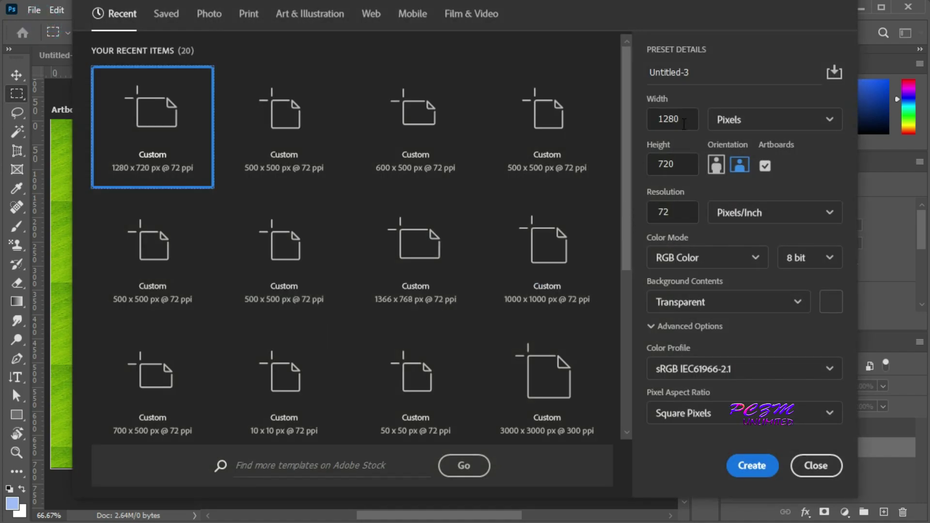
double_click(688, 117)
text(10)
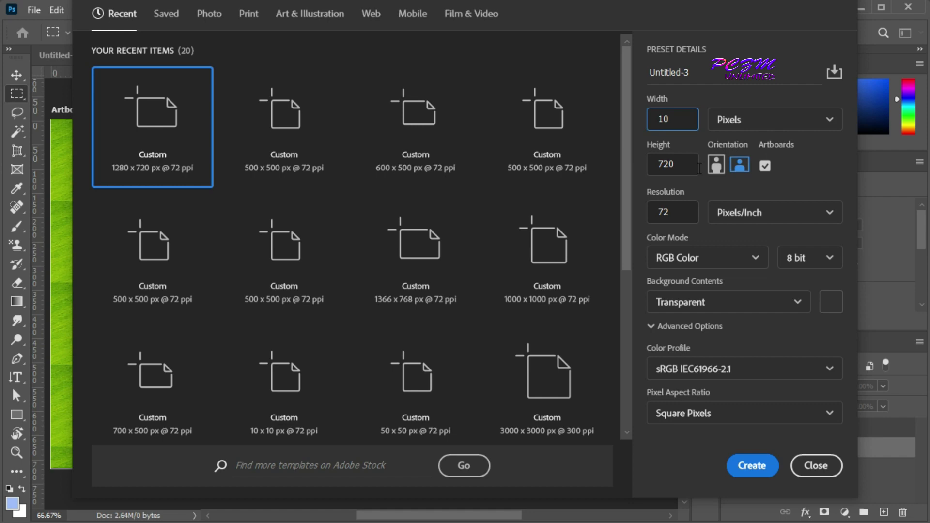
key(Tab)
text(10)
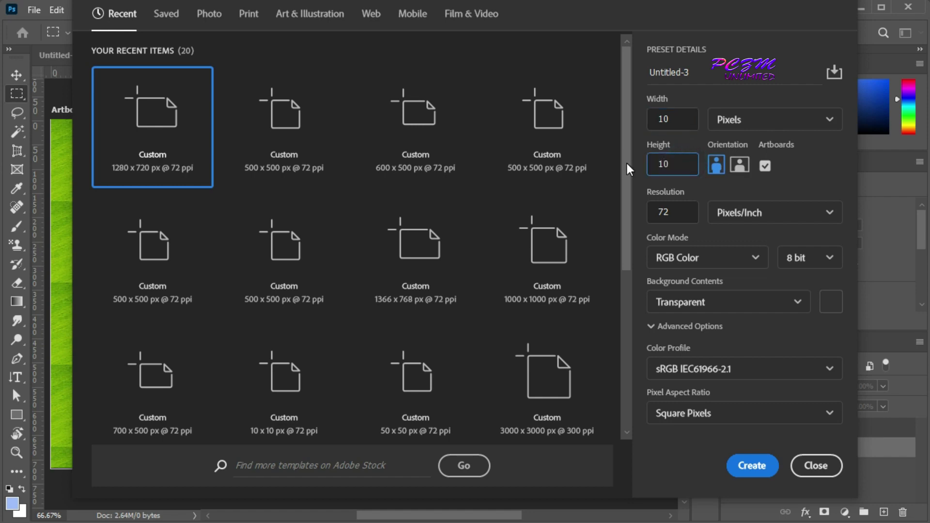
click(751, 470)
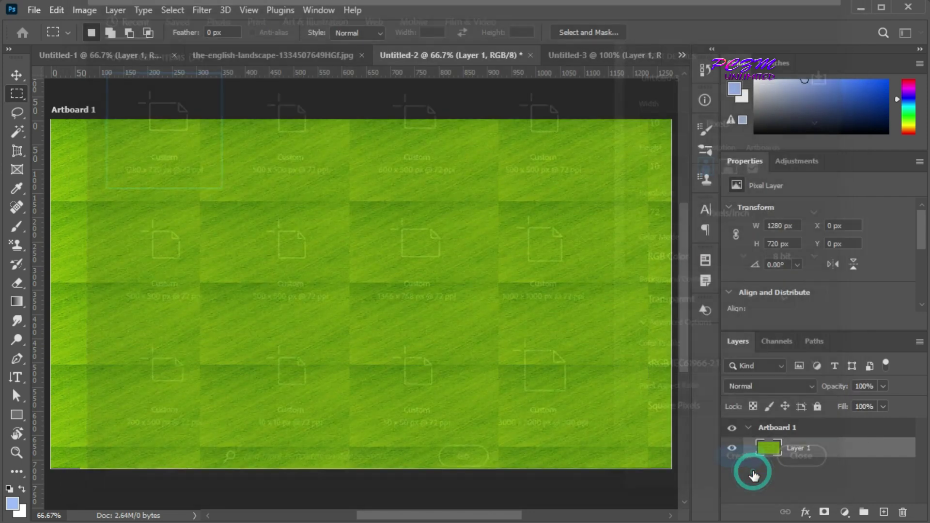
scroll(362, 290, up, 10)
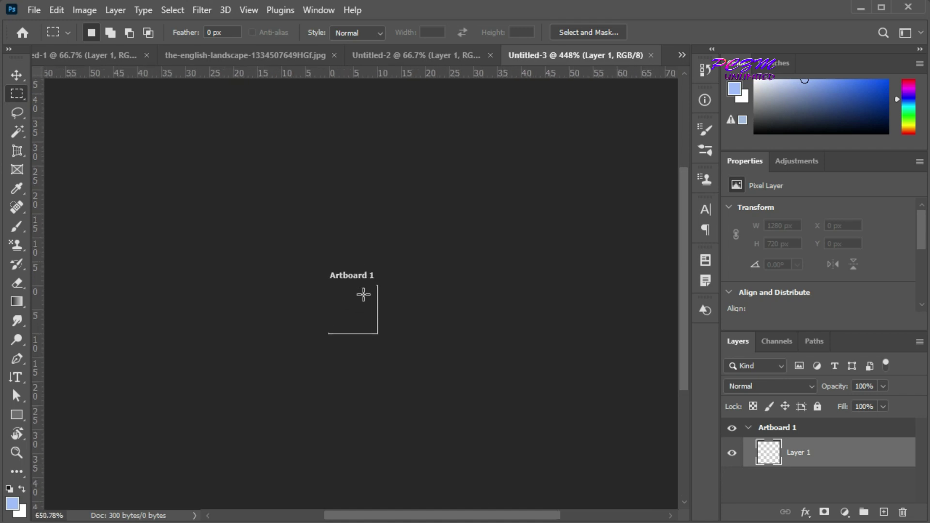
Step: Zoom in and draw a diagonal line from the bottom-left to the top-right corner
scroll(361, 315, up, 3)
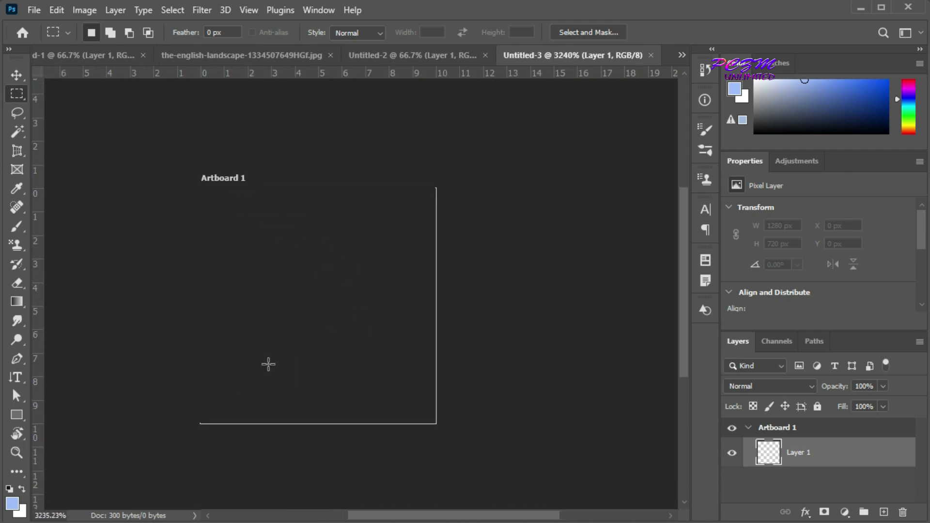
key(u)
right_click(21, 419)
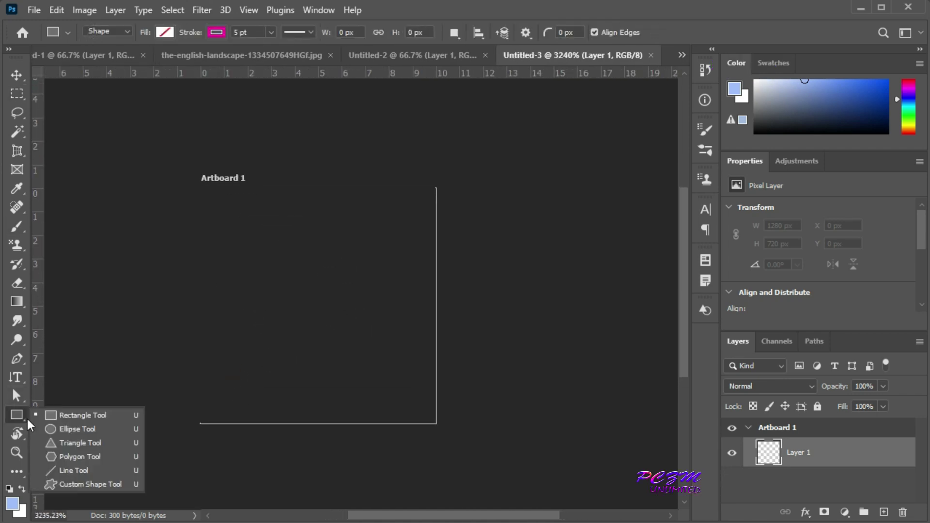
click(75, 470)
drag(201, 423, 433, 190)
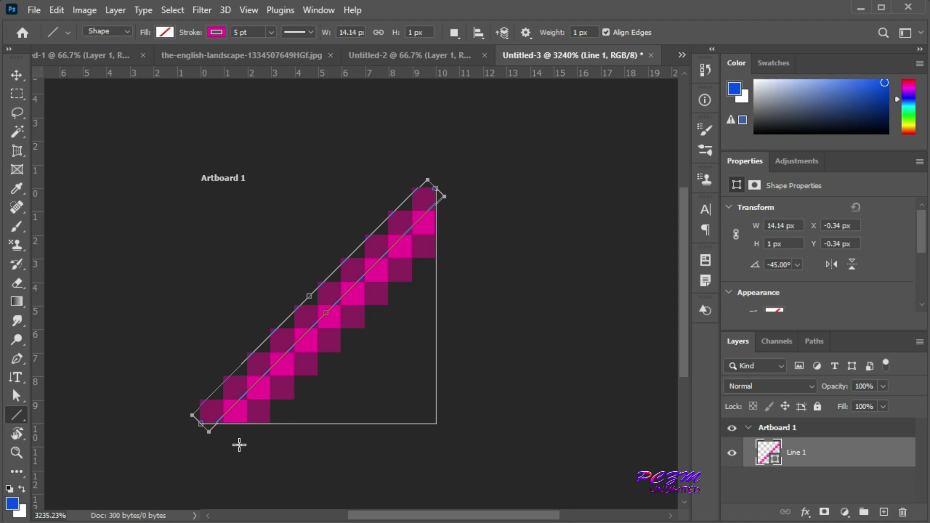
Step: Select the whole canvas and define it as a pattern named 'Line'
click(170, 11)
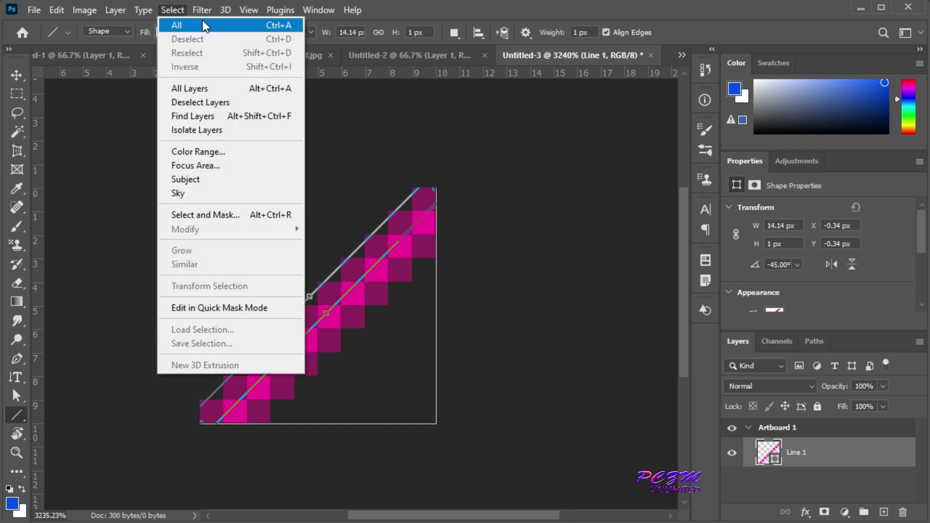
click(175, 25)
click(57, 10)
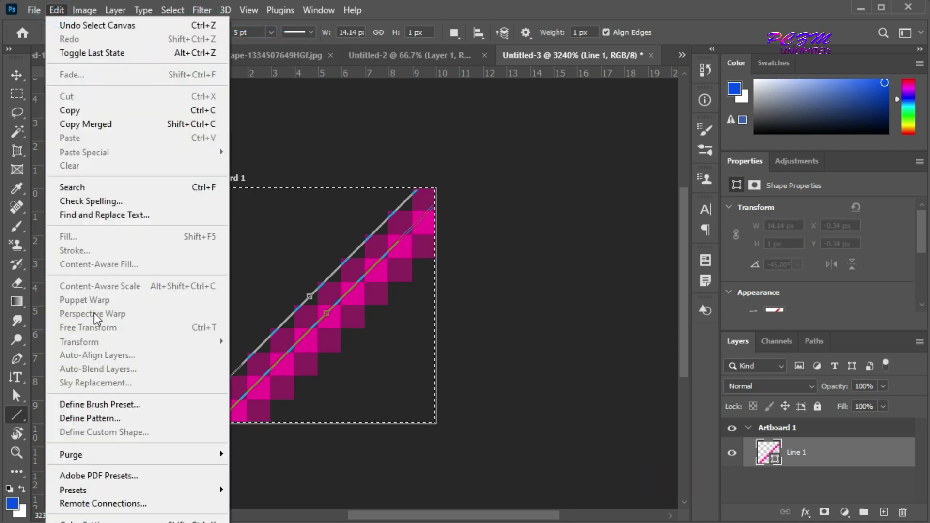
click(92, 419)
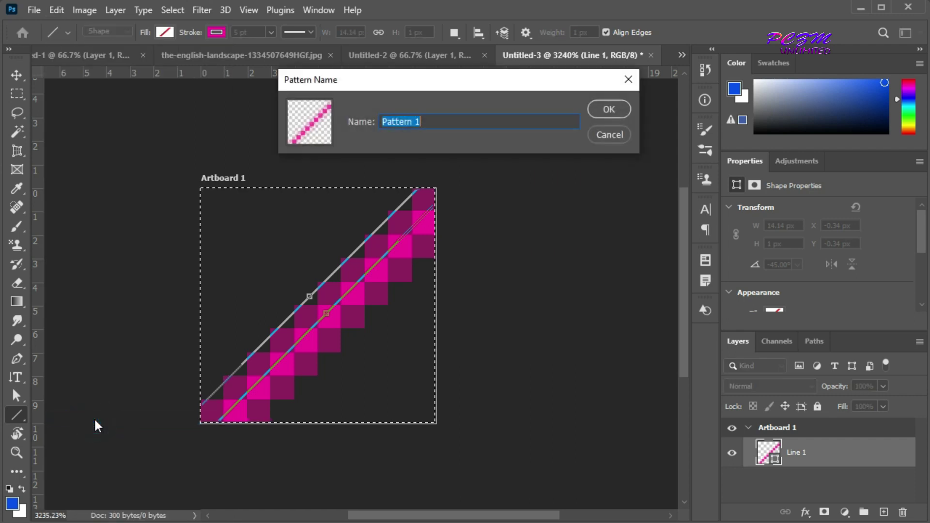
text(Line)
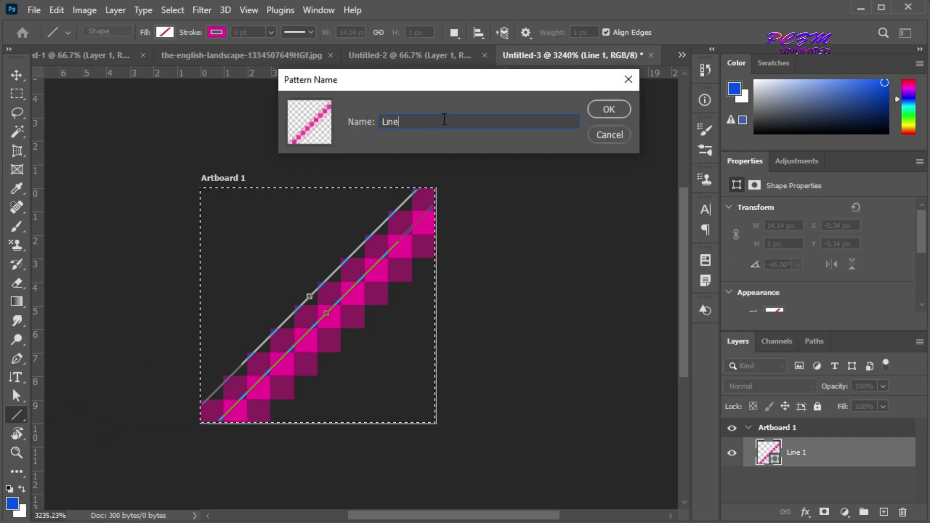
click(597, 108)
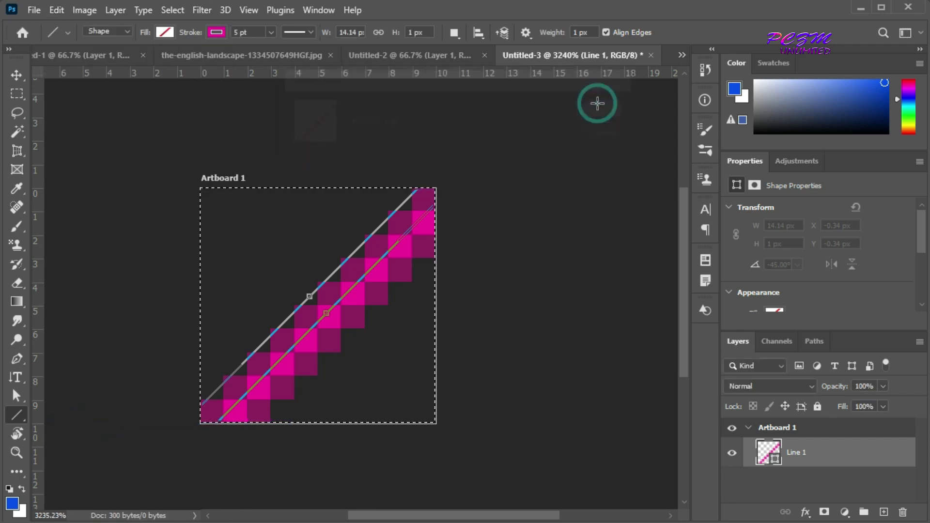
click(33, 10)
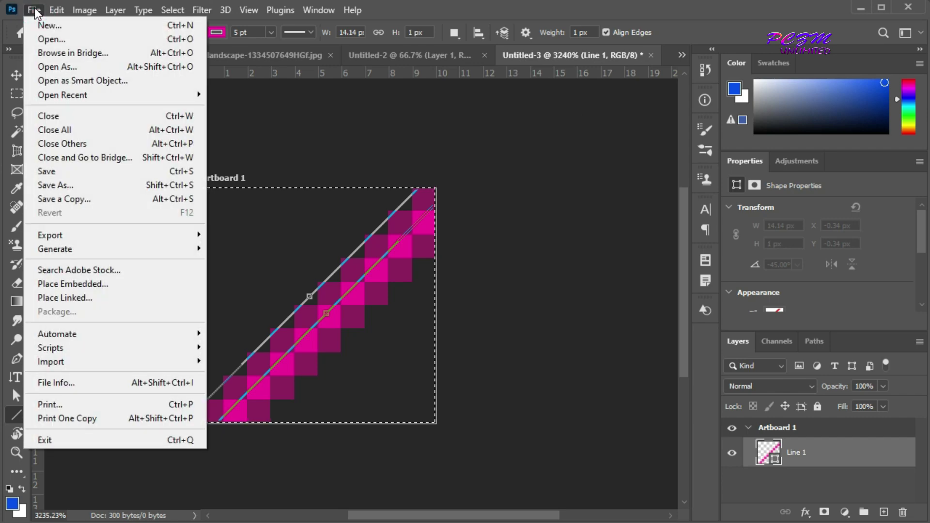
Step: Create Untitled-4 from the 1280 x 720 px recent preset
click(61, 33)
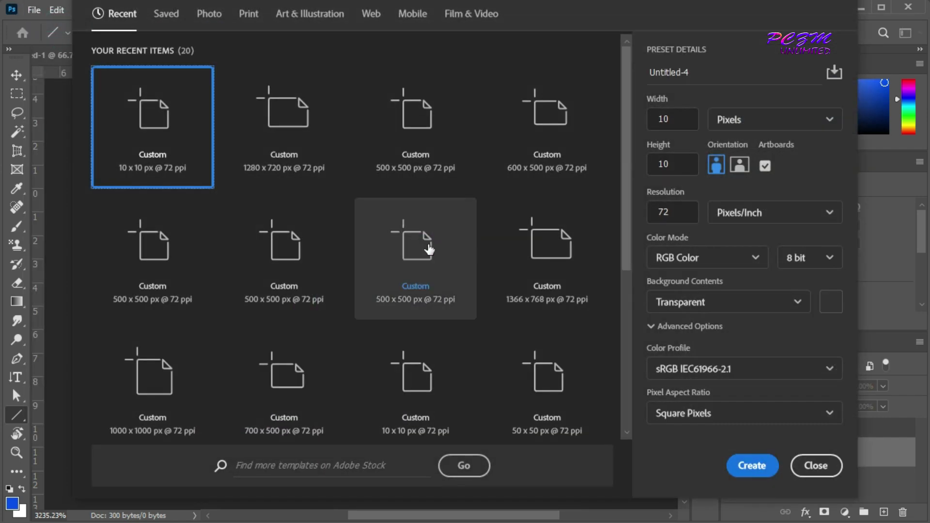
click(308, 153)
click(757, 465)
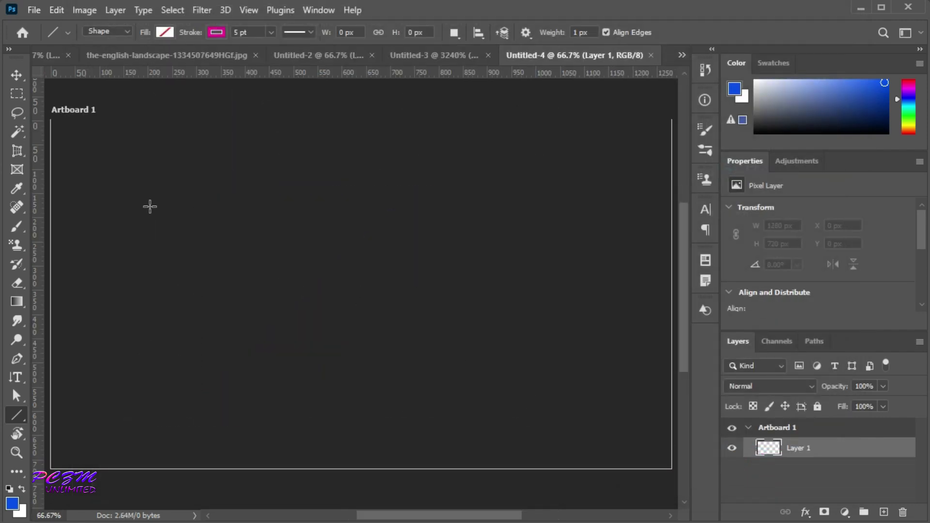
click(57, 10)
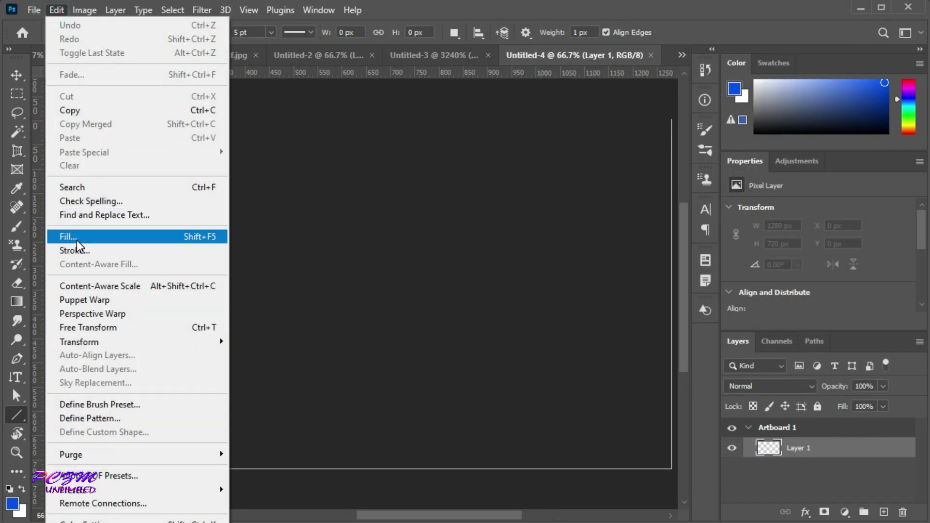
Step: Fill the blank artboard with the pink diagonal Line pattern
click(63, 237)
click(515, 64)
click(512, 68)
click(445, 131)
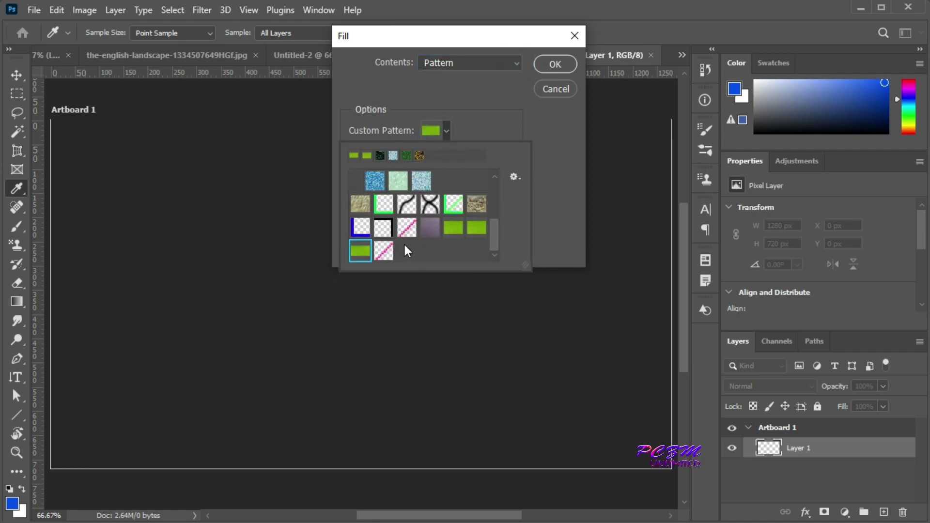
click(382, 251)
click(555, 65)
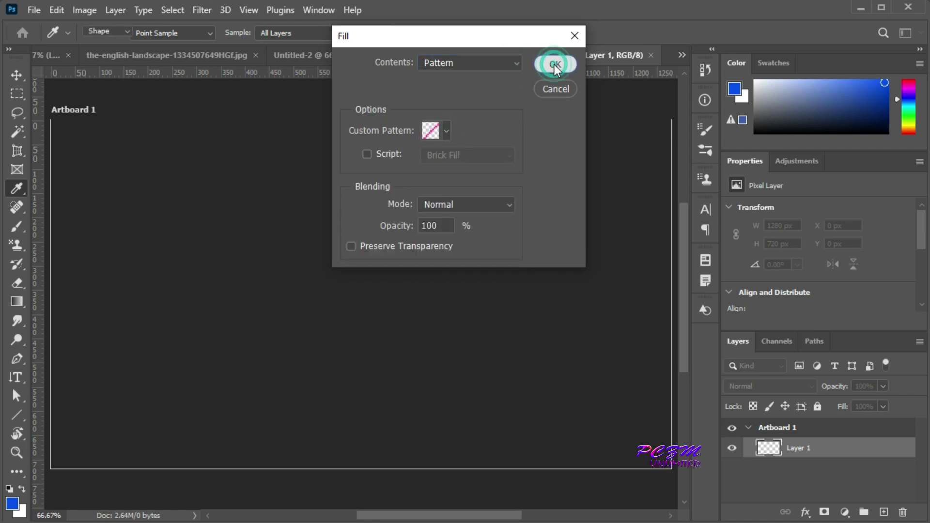
click(555, 65)
key(u)
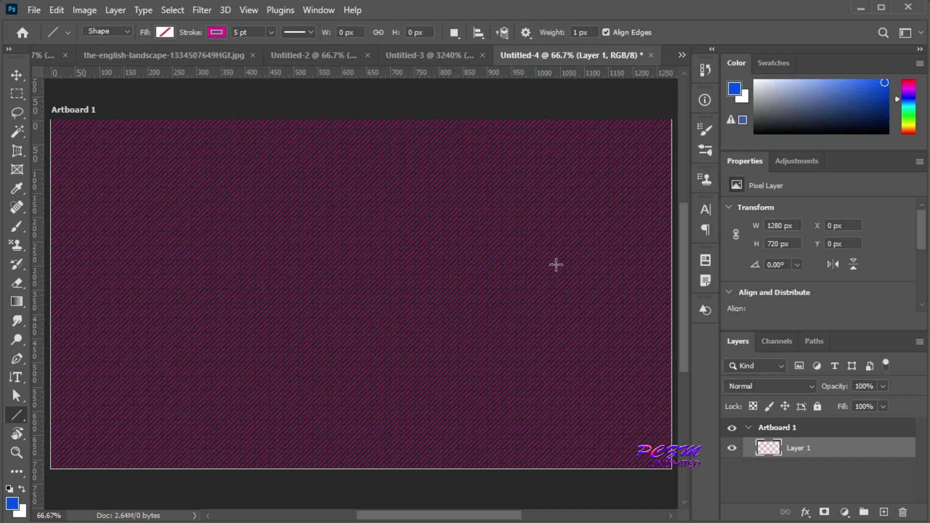
Step: Fill the English landscape photo with the same Line pattern
key(ctrl+Tab)
key(ctrl+Tab)
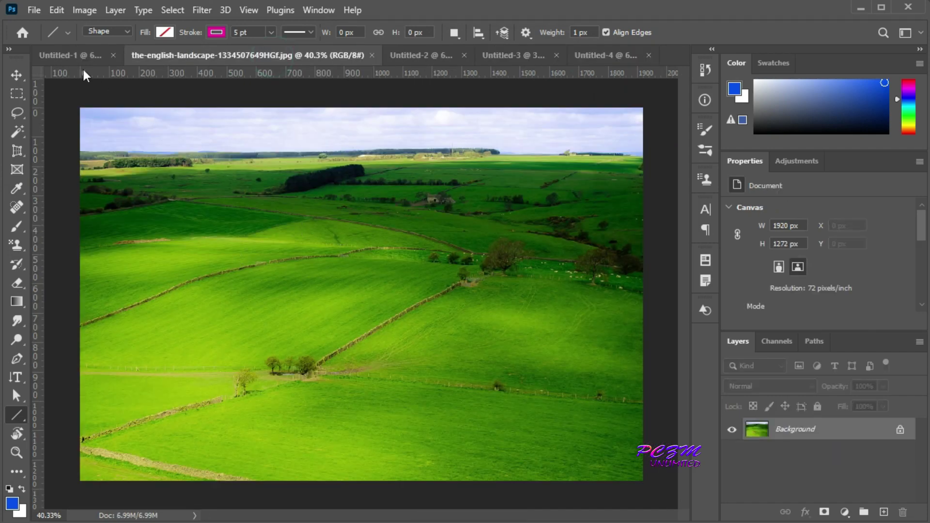
click(57, 9)
click(100, 235)
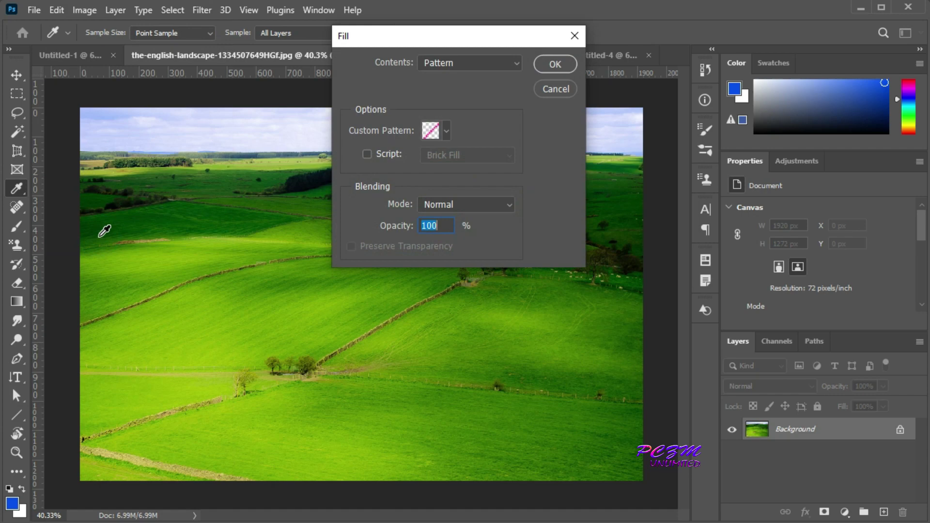
click(443, 136)
click(444, 135)
click(548, 68)
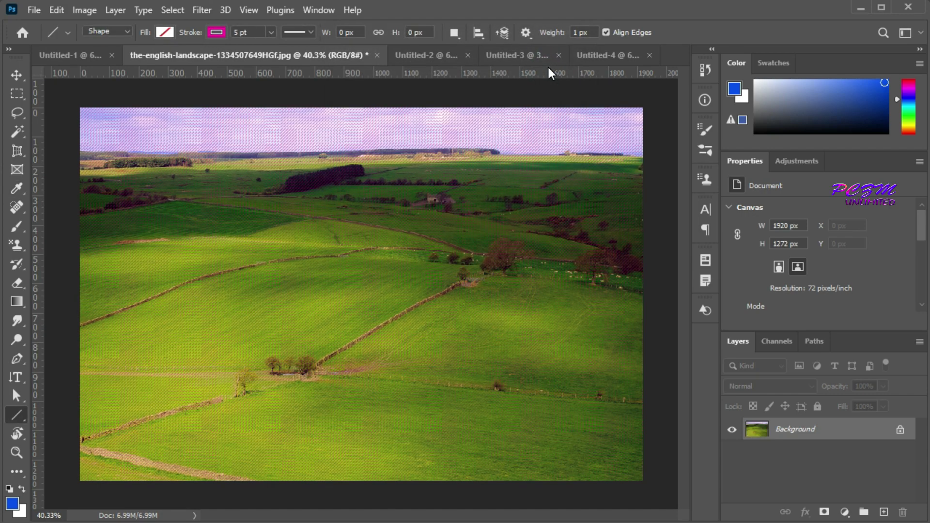
scroll(348, 395, up, 6)
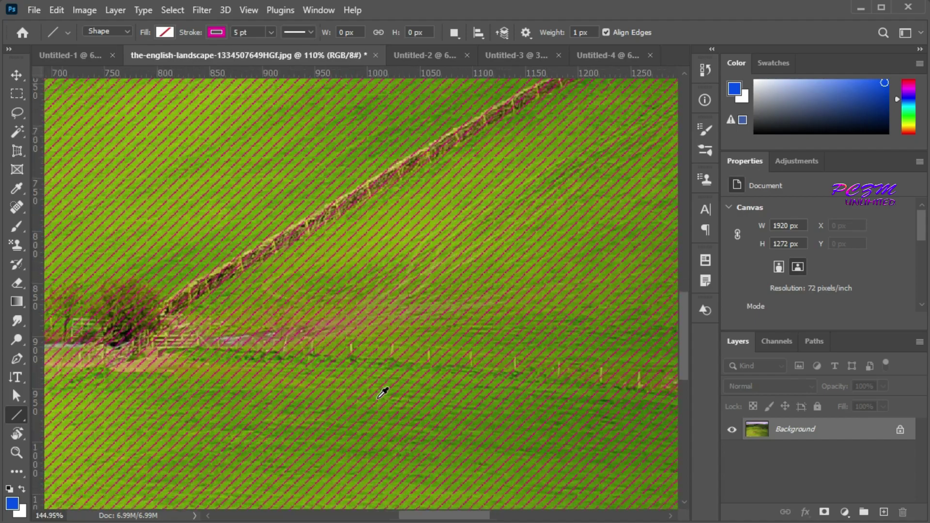
scroll(383, 394, down, 7)
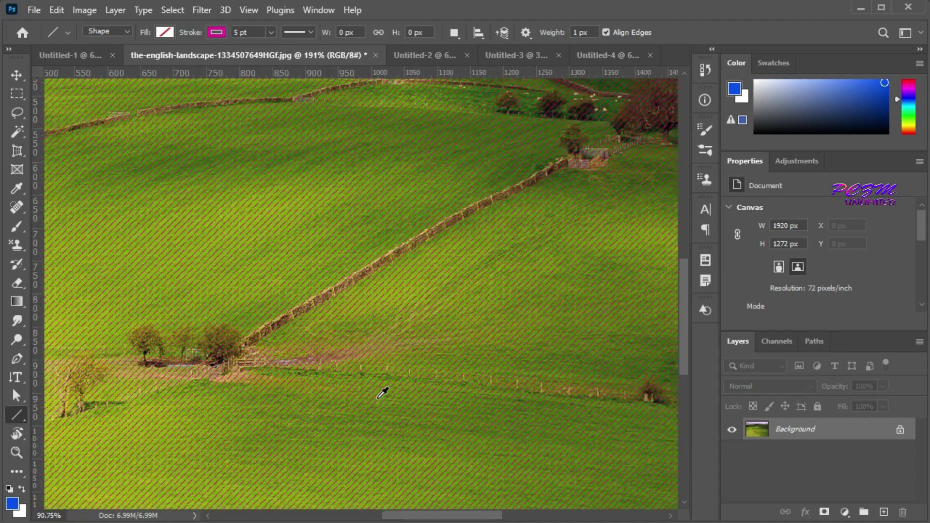
scroll(383, 393, up, 2)
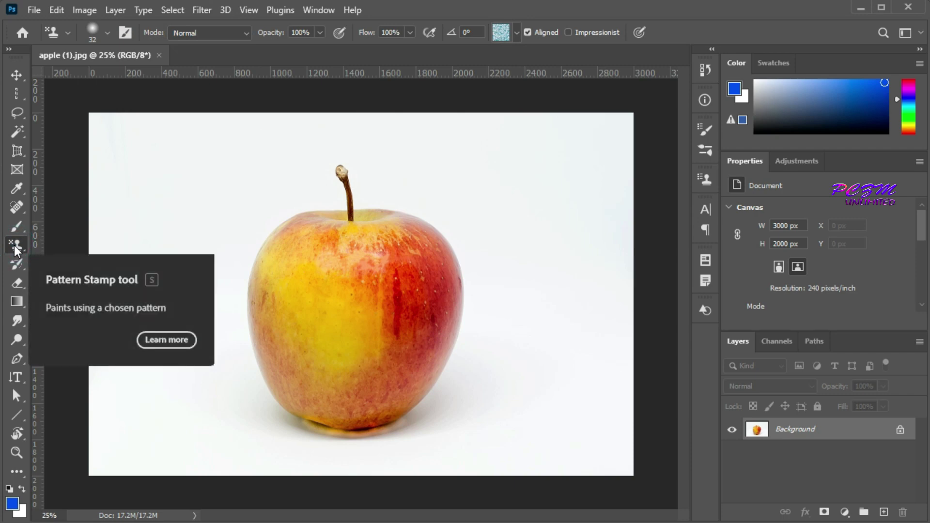
Step: Set the Pattern Stamp Tool to use the pink diagonal Line pattern
click(16, 246)
click(516, 33)
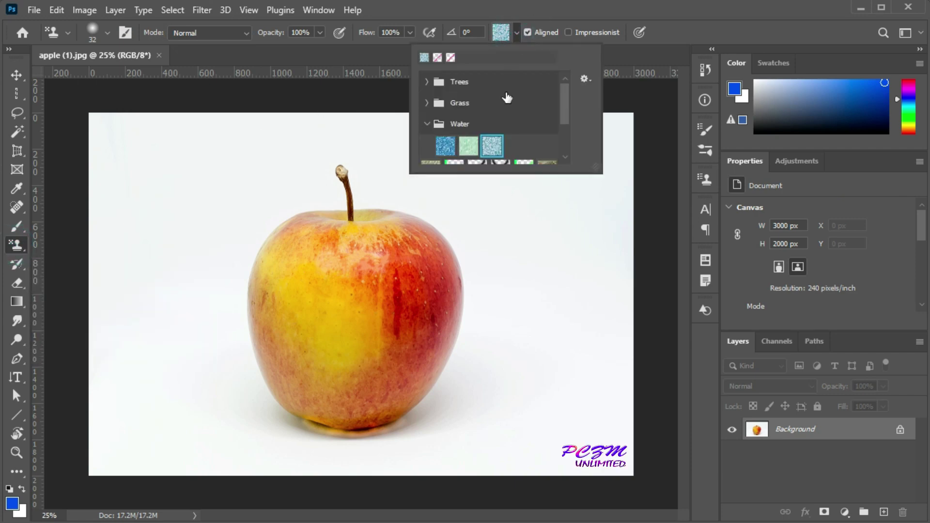
scroll(502, 129, down, 3)
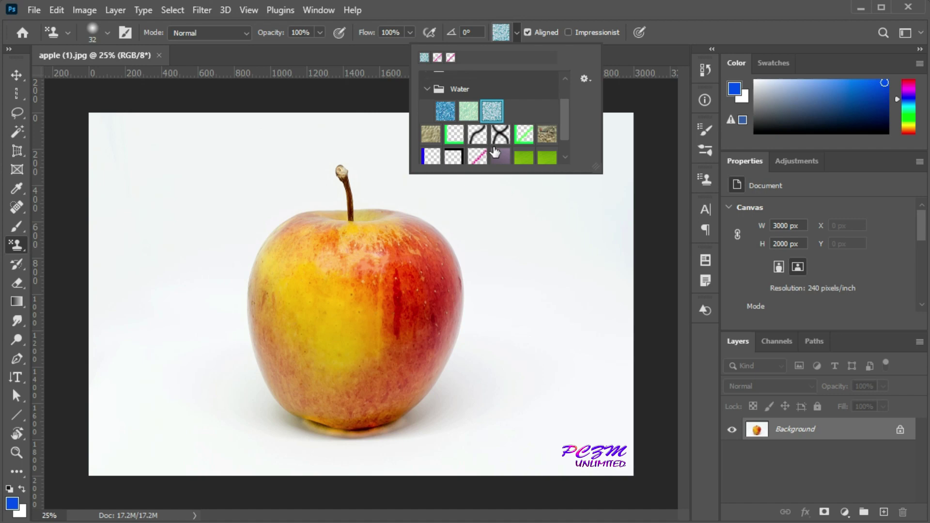
click(477, 156)
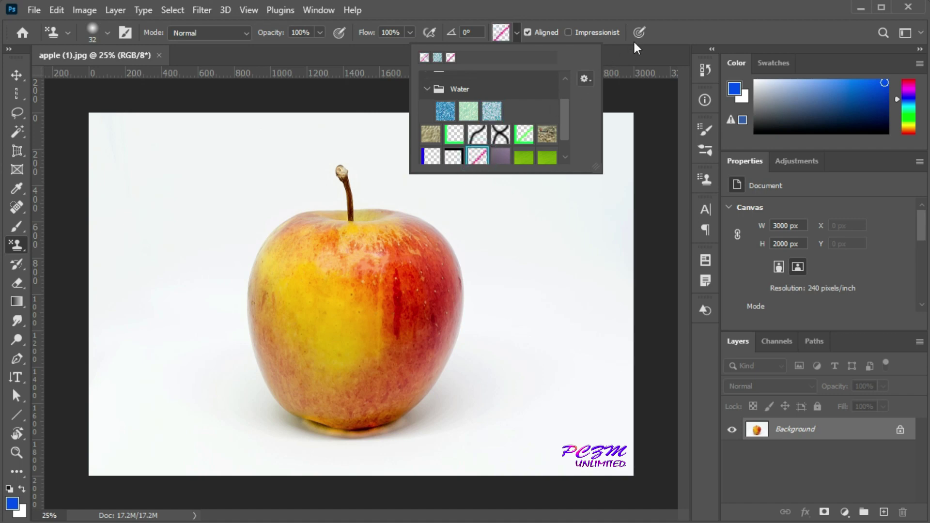
click(665, 31)
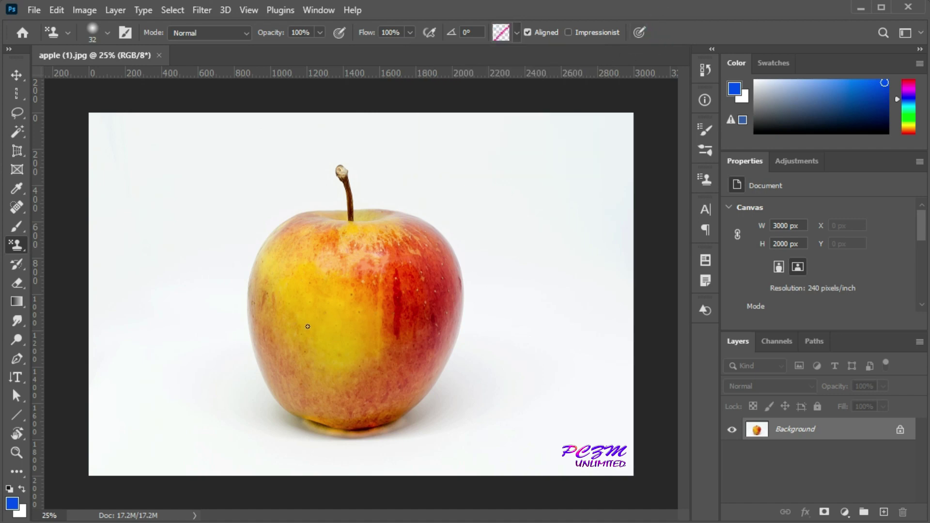
Step: Enlarge the brush and paint Line pattern strokes across the apple
scroll(308, 327, up, 3)
click(108, 32)
drag(87, 83, 106, 84)
mouse_move(339, 334)
mouse_down()
mouse_move(361, 276)
mouse_move(310, 246)
mouse_move(228, 300)
mouse_move(245, 452)
mouse_move(207, 291)
mouse_move(196, 328)
mouse_move(288, 195)
mouse_move(422, 216)
mouse_move(349, 397)
mouse_move(353, 466)
mouse_move(222, 484)
mouse_move(371, 359)
mouse_up()
scroll(371, 369, down, 3)
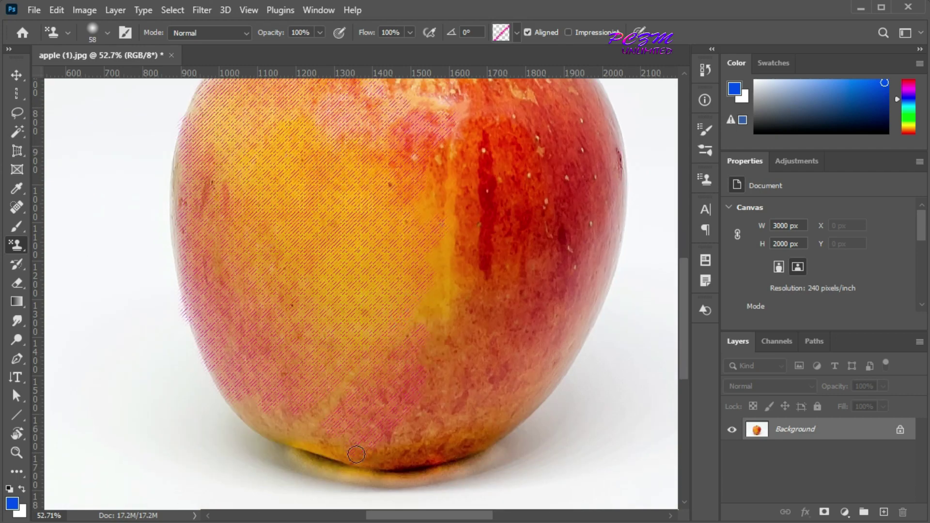
scroll(416, 295, up, 6)
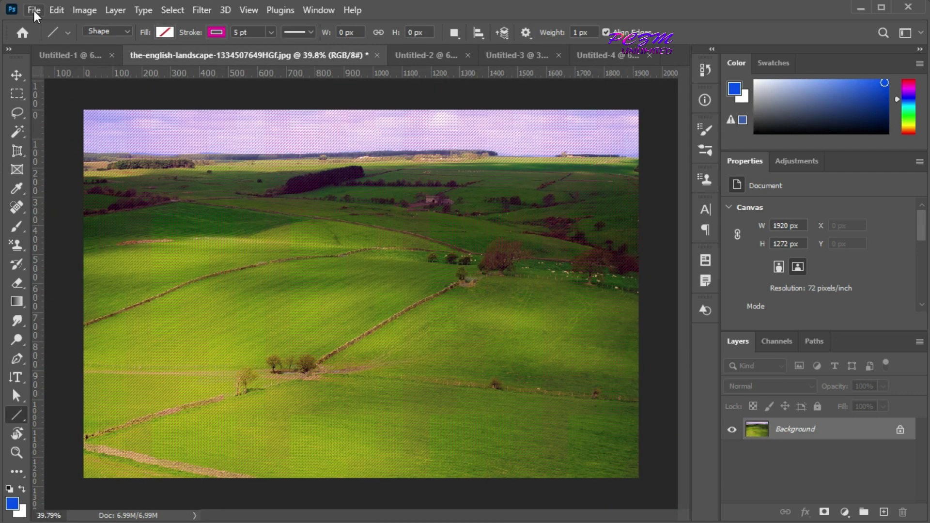
click(34, 9)
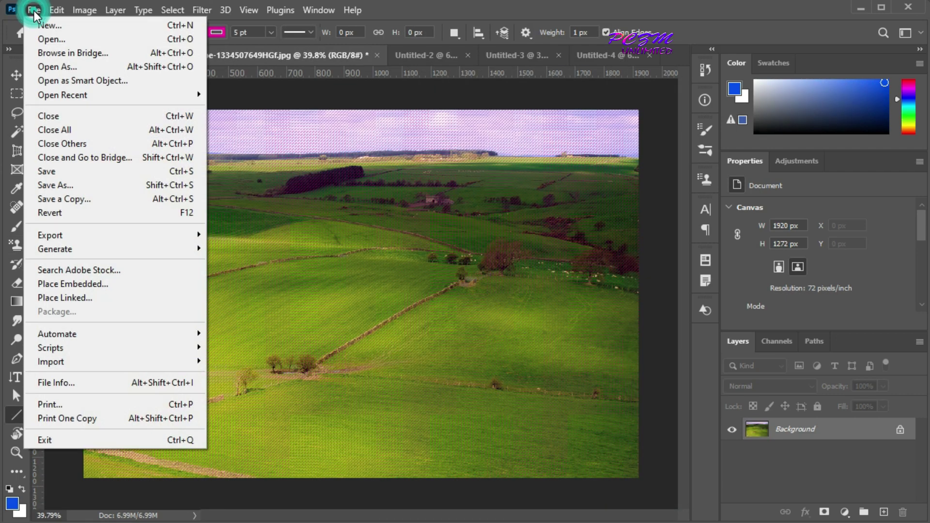
Step: Create a new 10 x 10 px document from the recent preset and zoom in
click(83, 26)
click(281, 136)
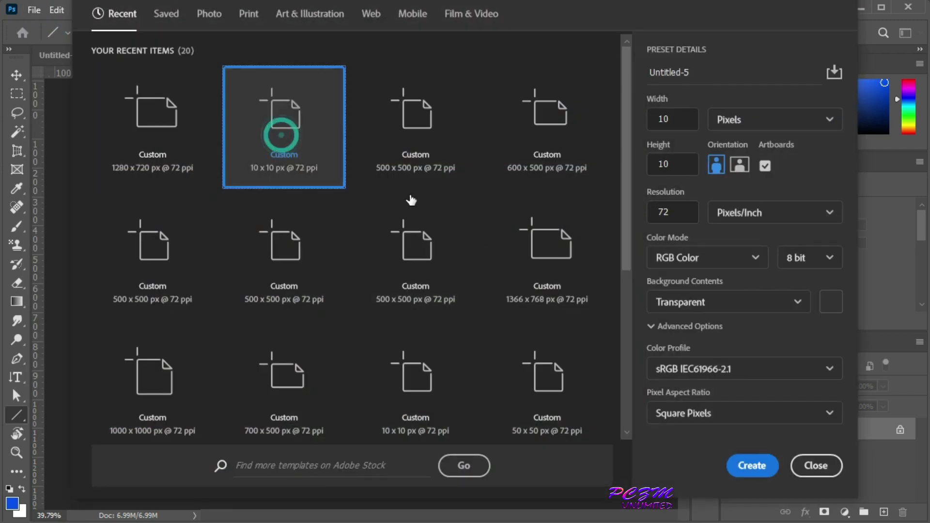
click(756, 464)
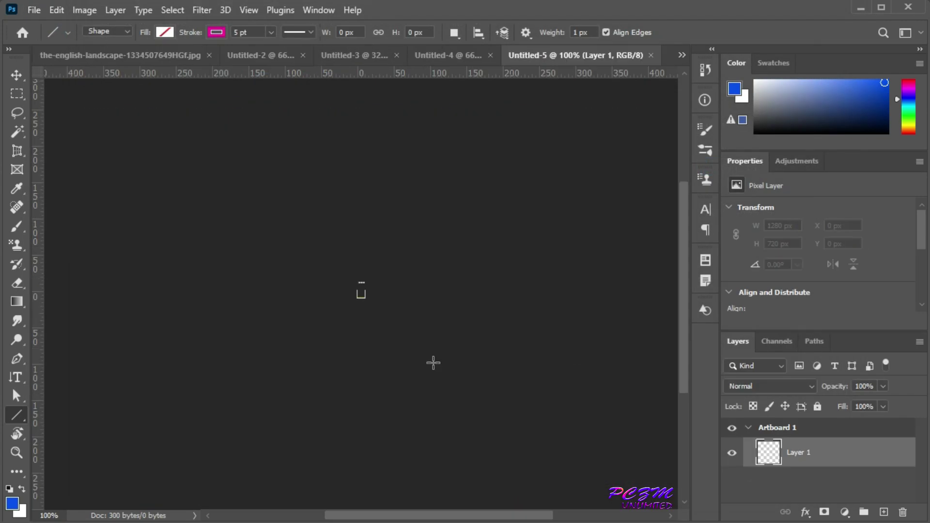
scroll(364, 326, up, 15)
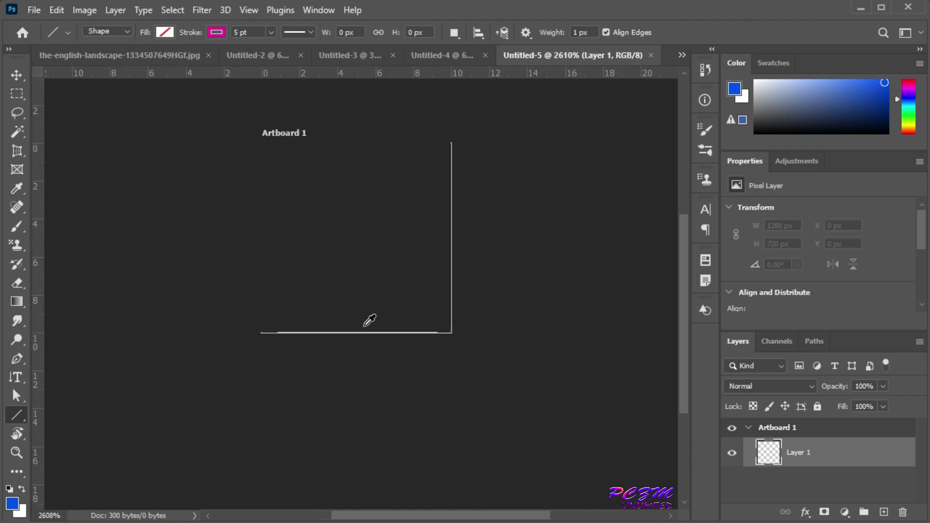
scroll(364, 326, up, 1)
scroll(368, 330, up, 2)
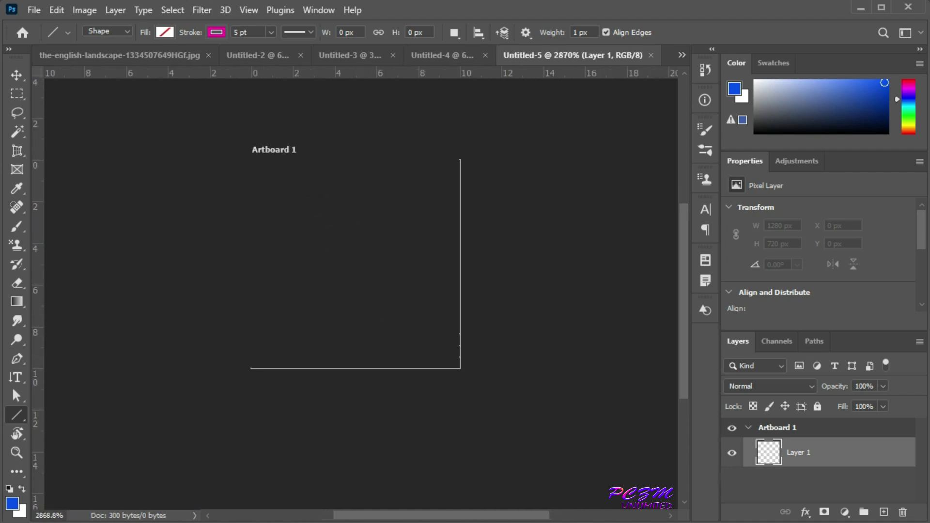
Step: Select the bottom one-pixel row with Single Row Marquee and fill it with bright purple
right_click(18, 102)
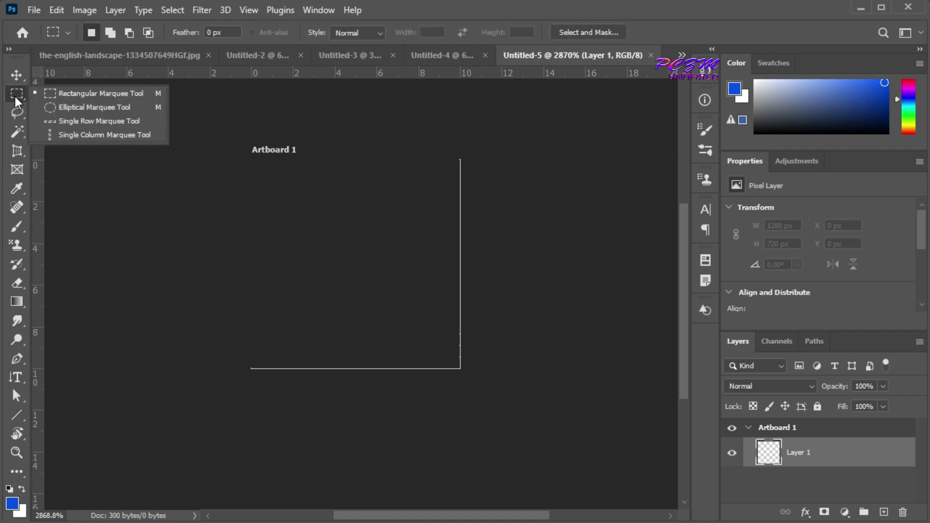
click(71, 121)
drag(448, 159, 432, 363)
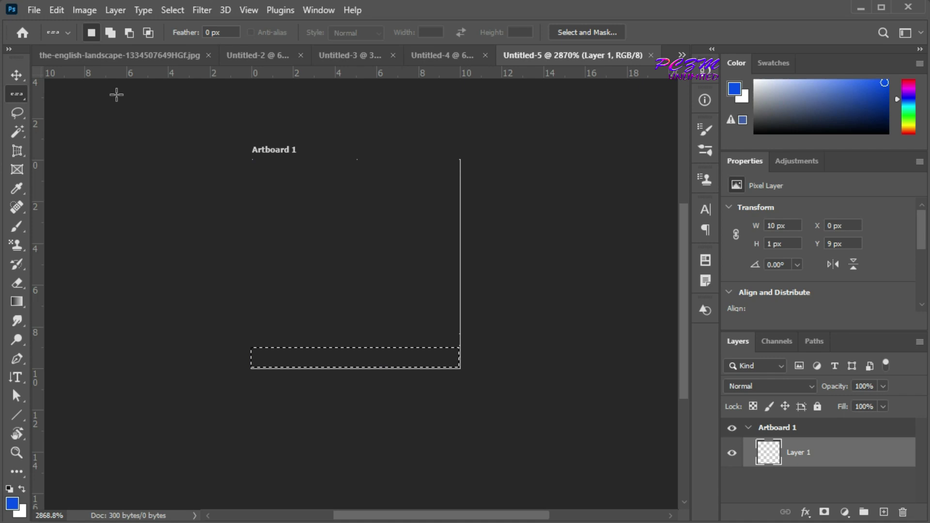
click(65, 9)
click(100, 235)
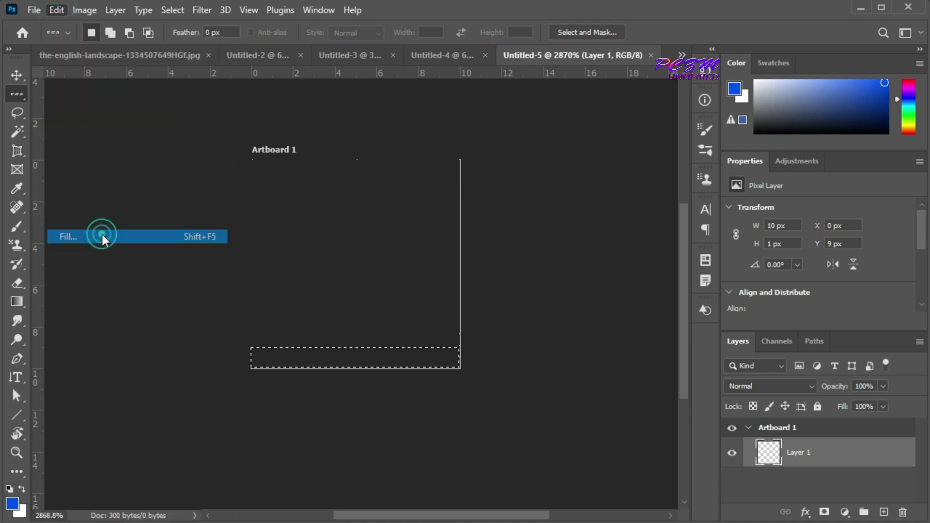
click(470, 70)
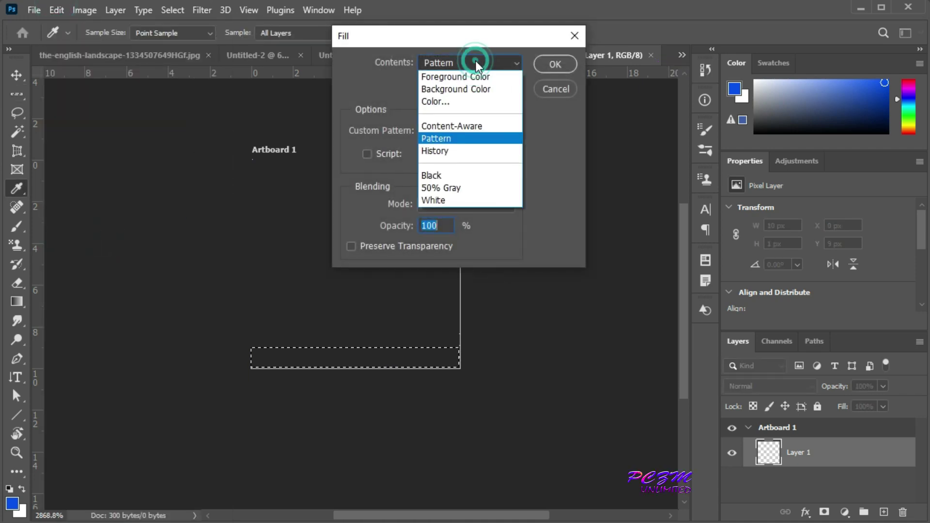
click(445, 100)
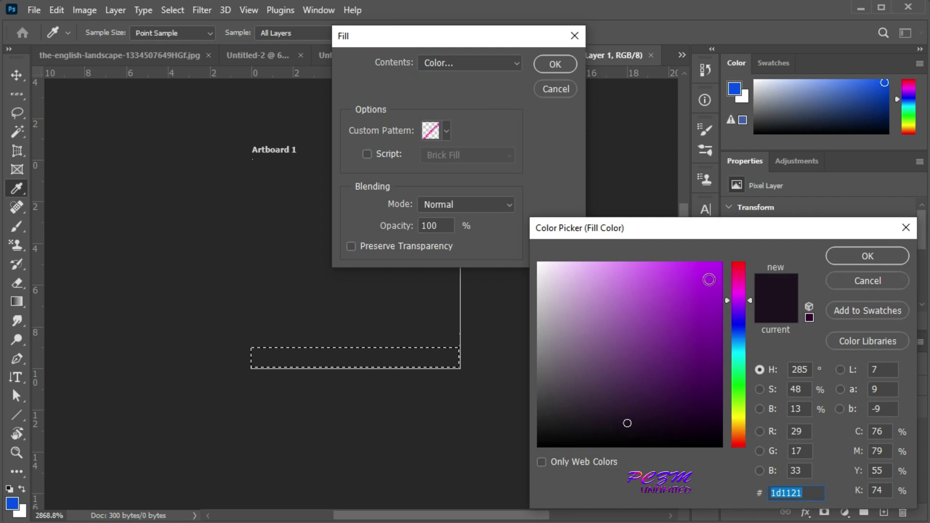
click(722, 264)
click(849, 259)
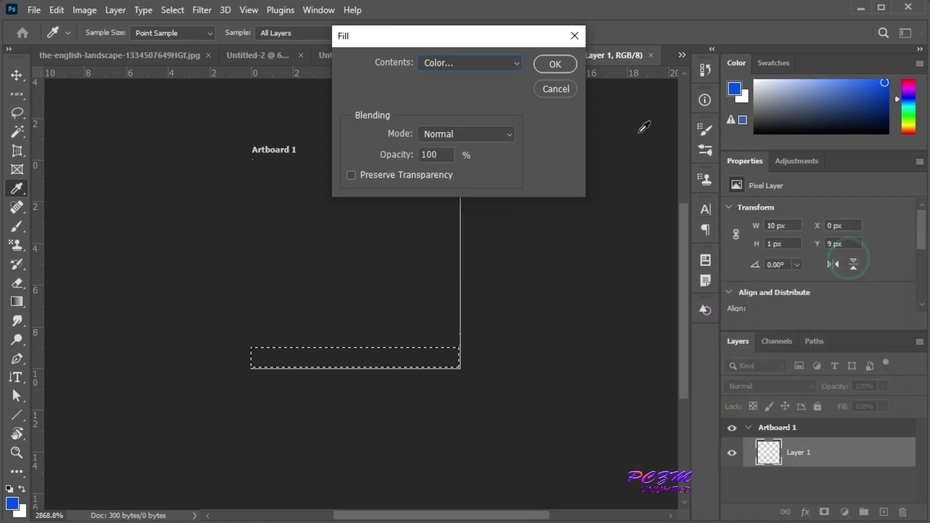
click(537, 64)
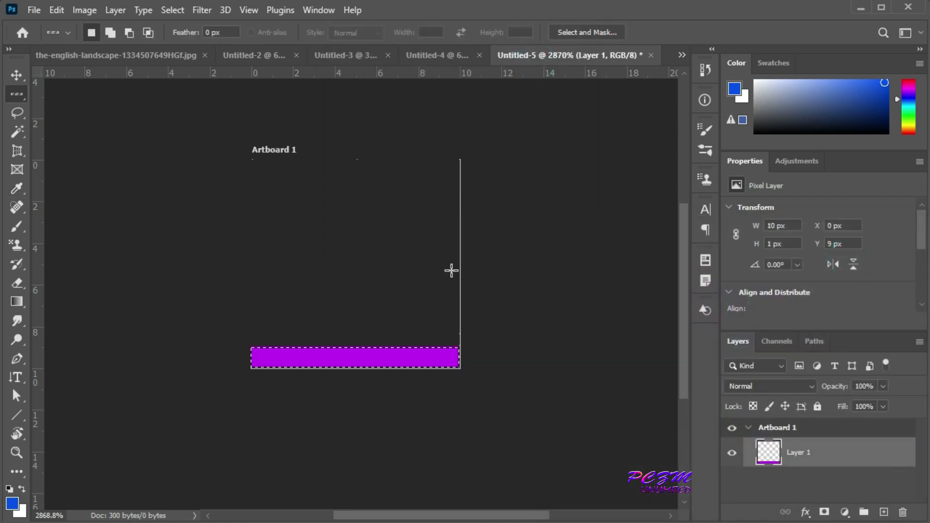
Step: Select the rightmost pixel column with Single Column Marquee and fill it purple
right_click(25, 102)
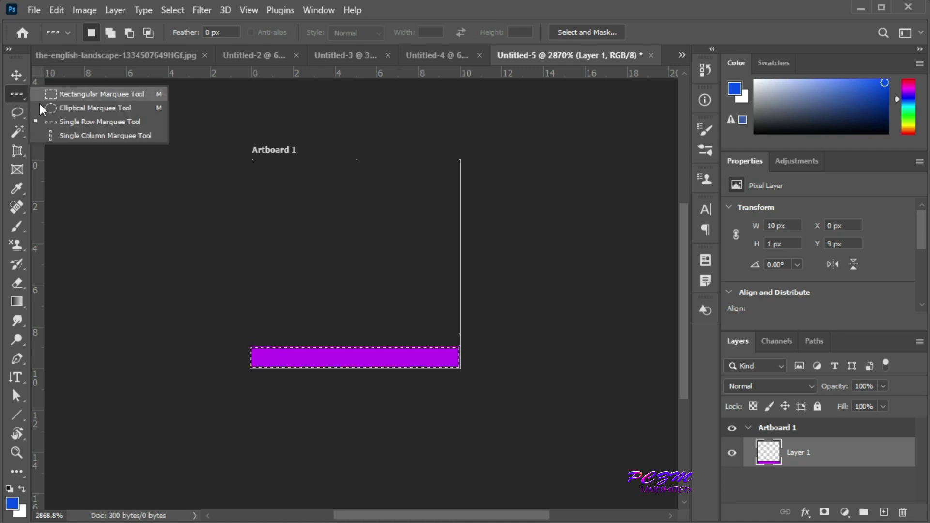
click(54, 136)
click(450, 177)
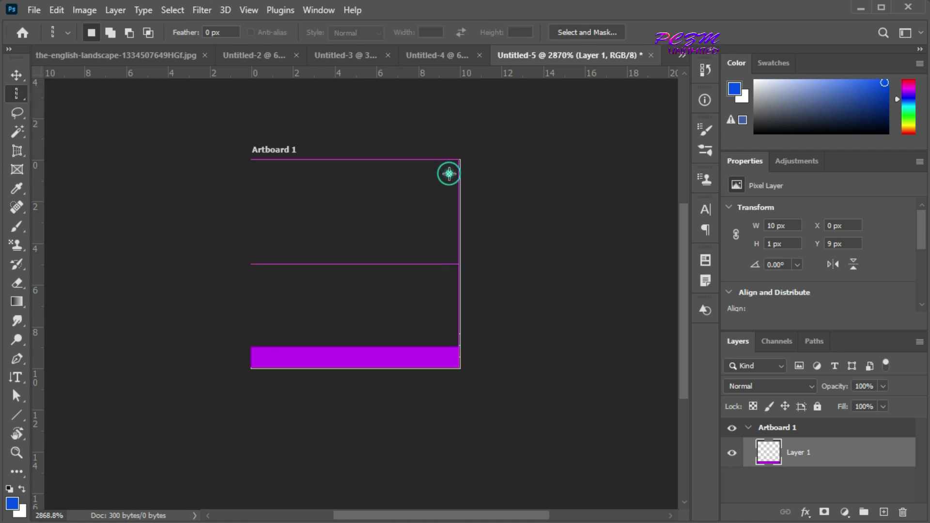
click(56, 10)
click(94, 237)
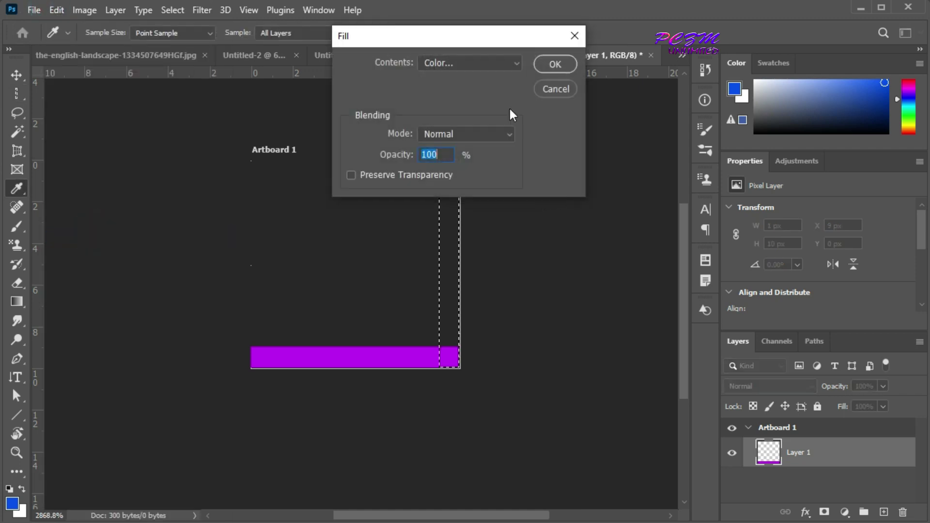
click(548, 64)
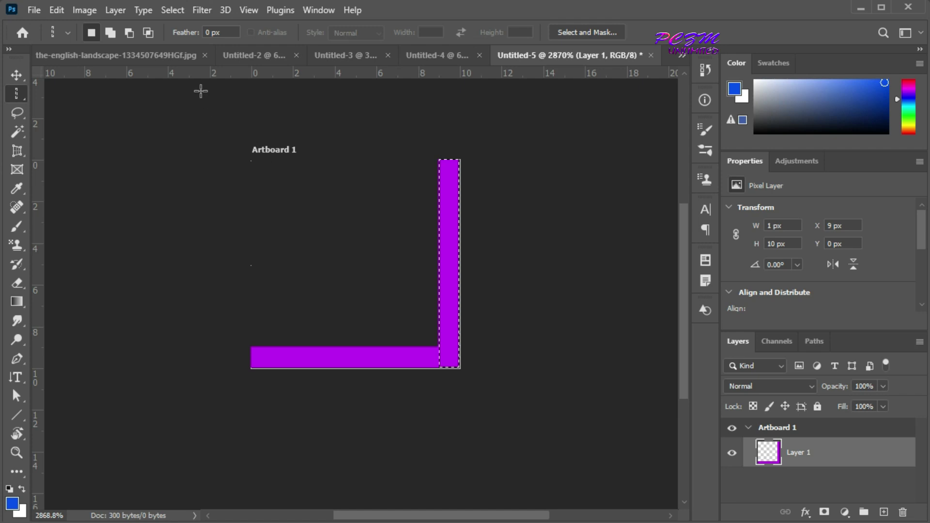
Step: Select the whole canvas and define it as a pattern named 'block'
click(170, 10)
click(183, 25)
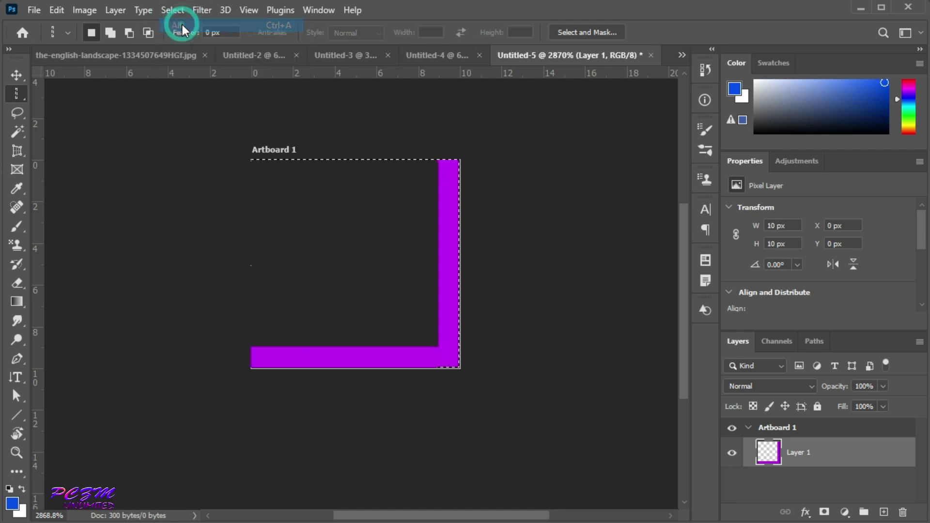
click(50, 10)
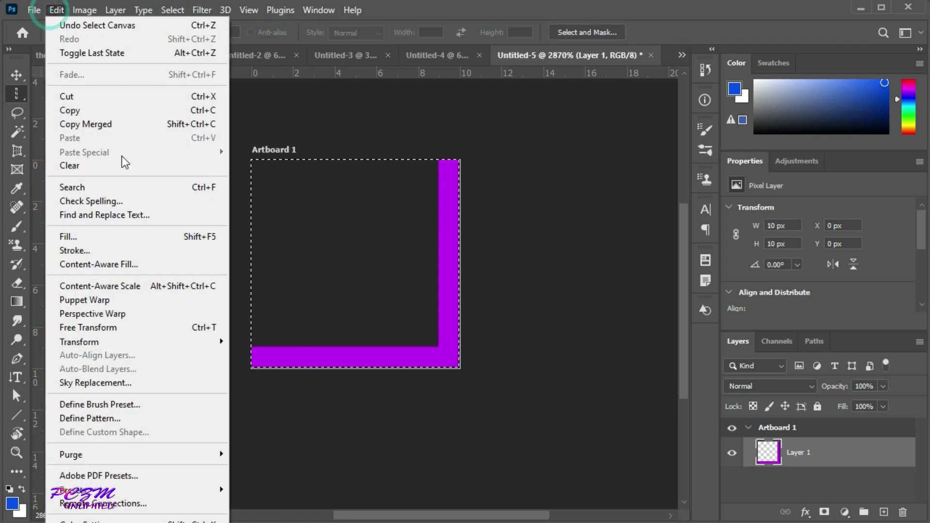
click(91, 417)
text(b)
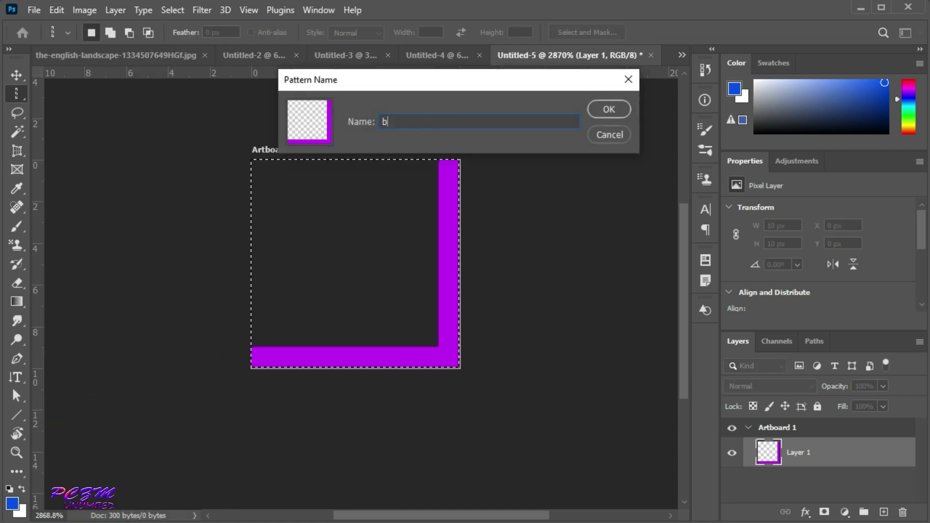
text(lock)
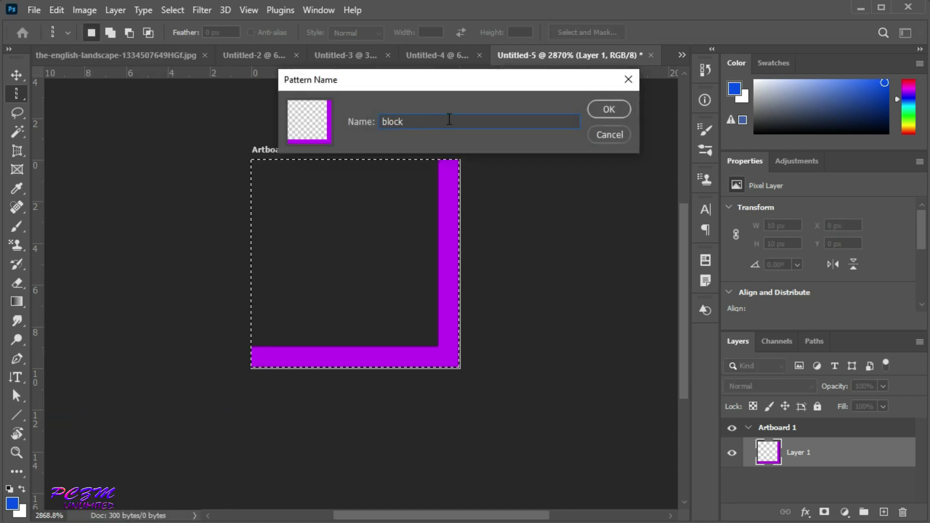
click(609, 110)
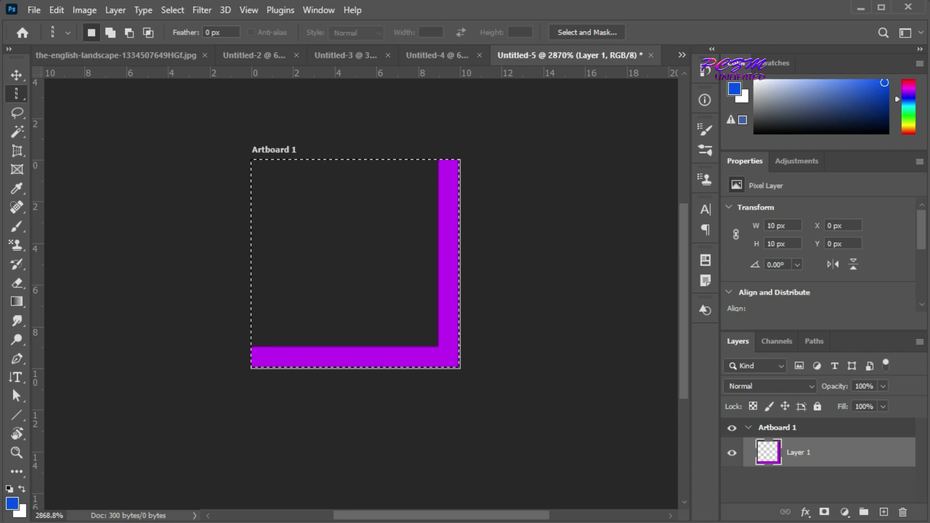
Step: Open tree.jpg and add a new empty layer above the photo
click(34, 10)
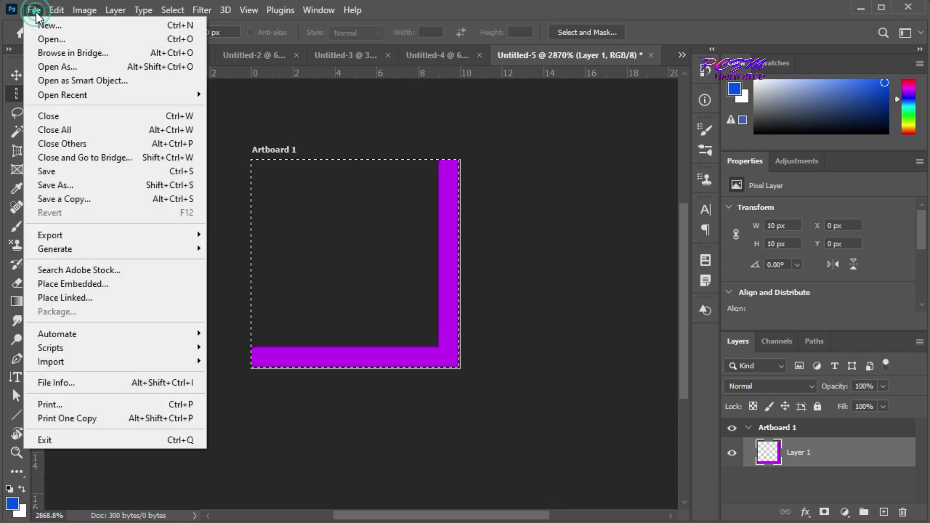
click(65, 39)
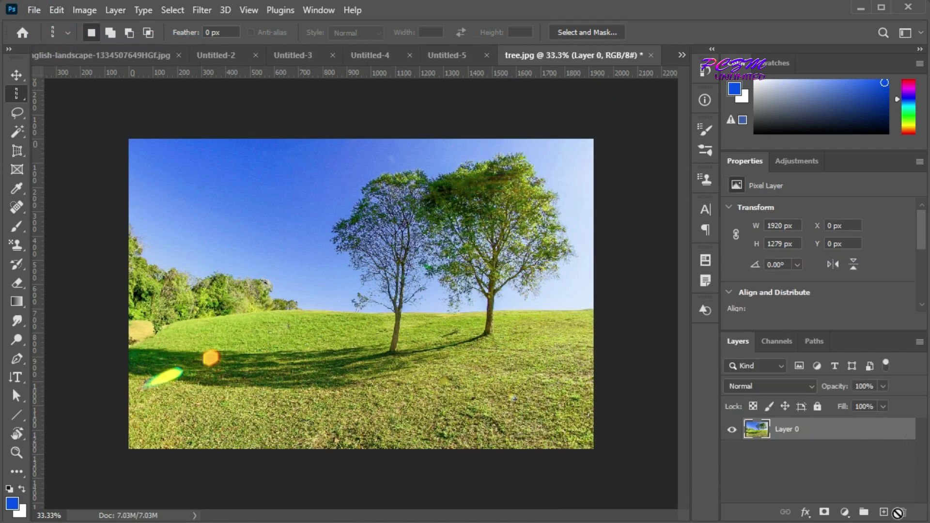
click(883, 513)
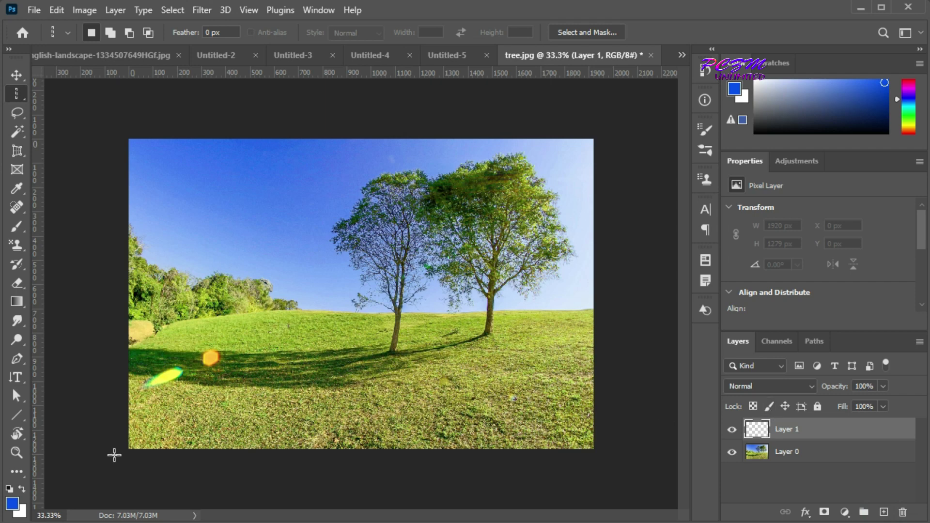
key(v)
Step: Set up an Edit > Fill using Pattern contents with the purple 'block' grid pattern
click(56, 10)
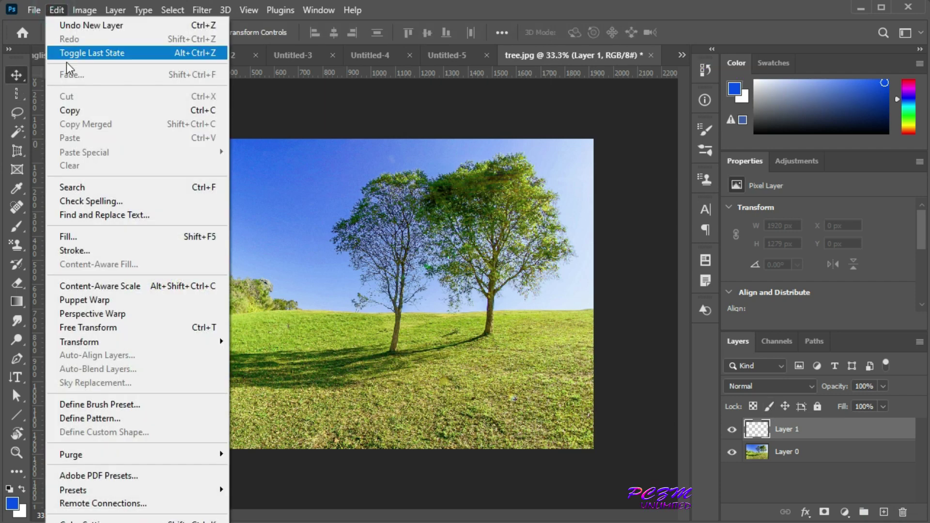
click(97, 237)
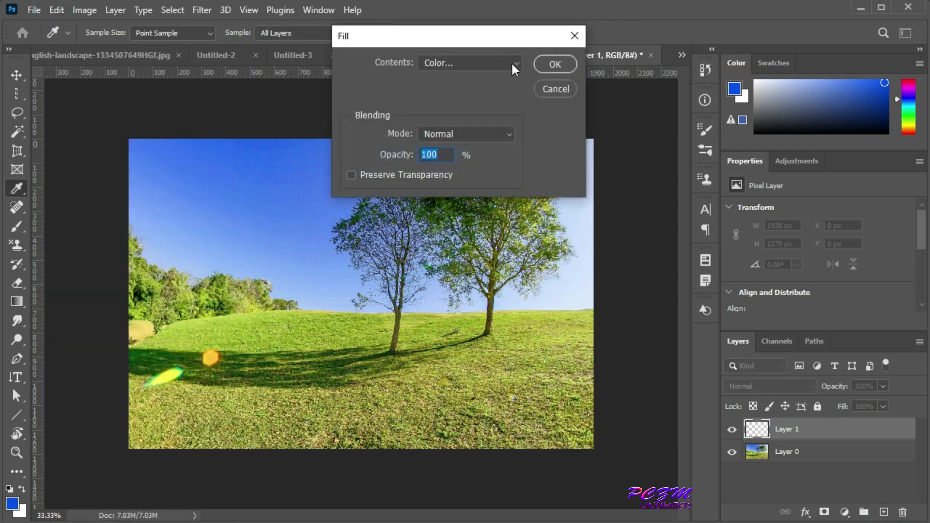
click(509, 64)
click(473, 141)
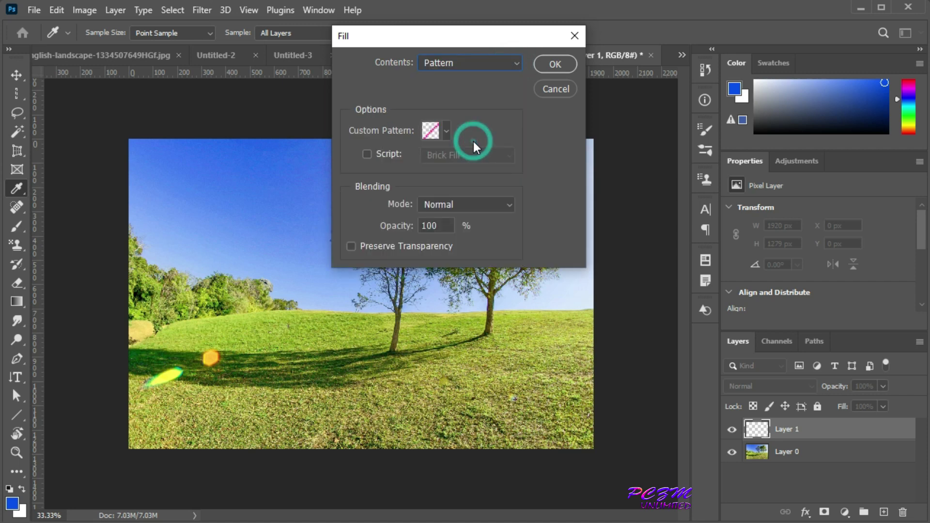
click(446, 129)
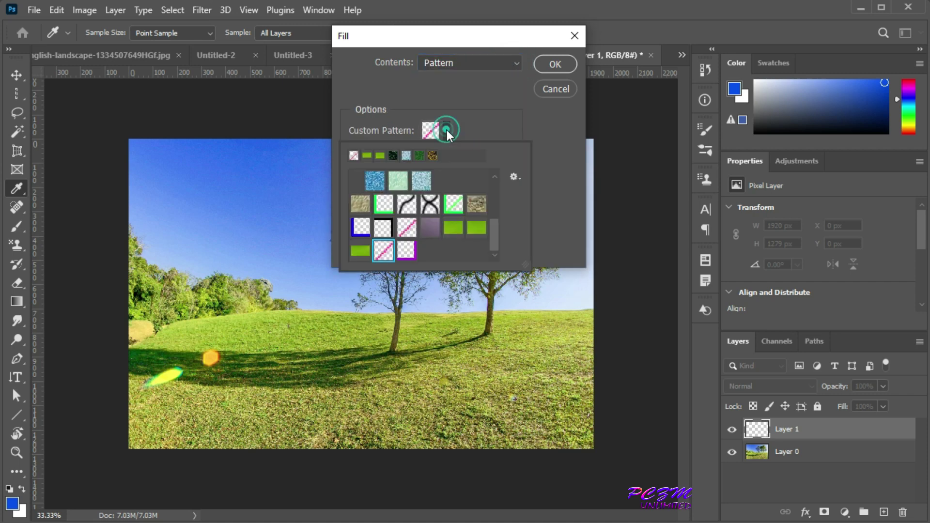
click(406, 250)
click(548, 58)
key(v)
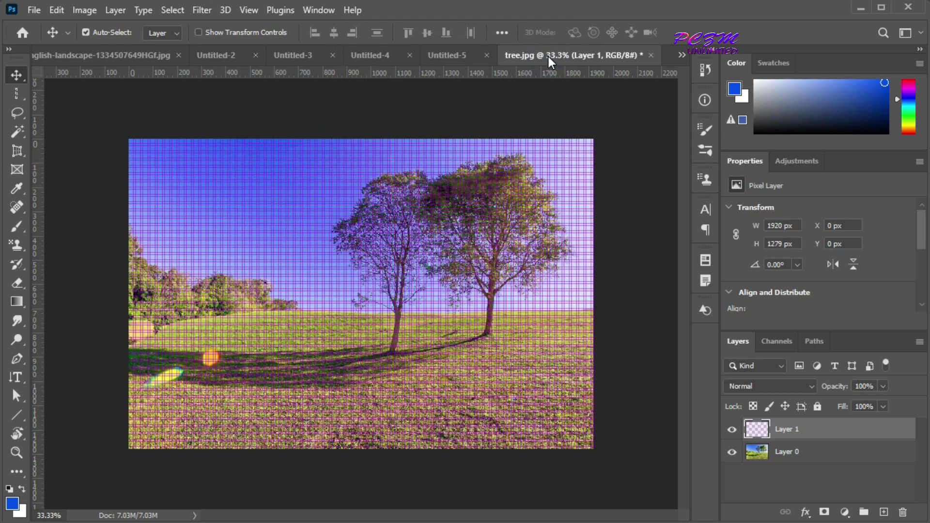
scroll(416, 338, up, 6)
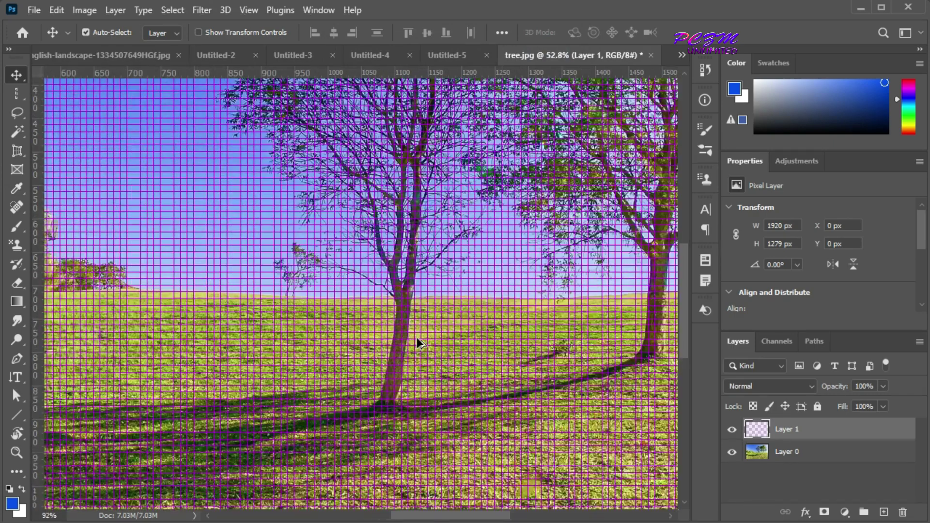
scroll(416, 337, up, 2)
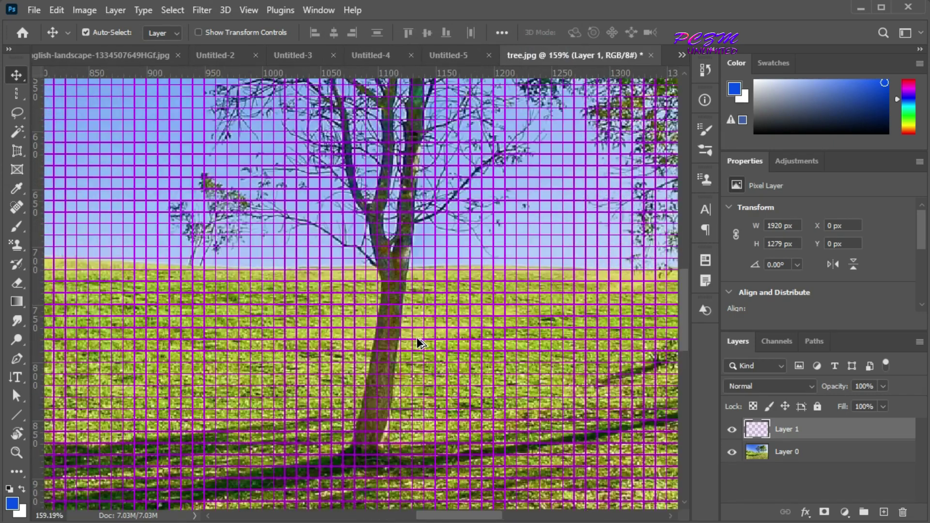